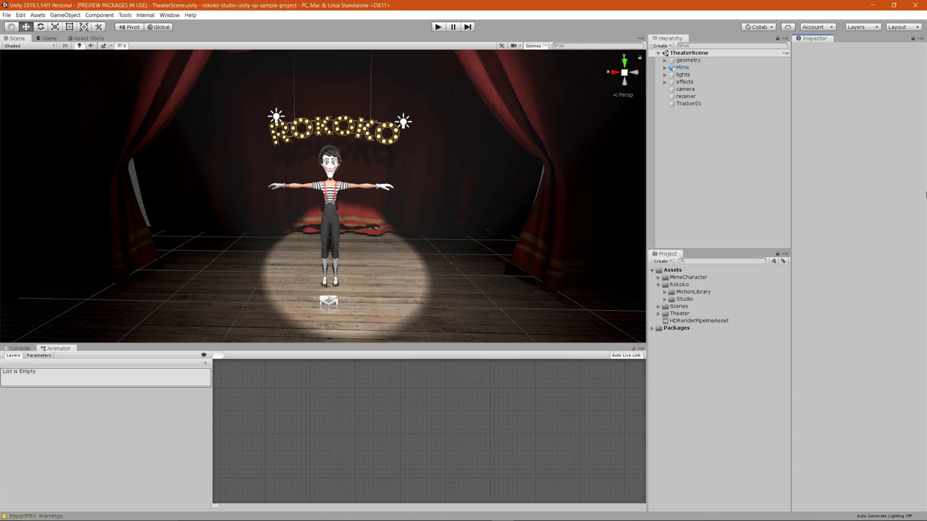
- View the Motion Library page in the Asset Store and check the contents of the MotionLibrary folder in the project
left_click(88, 39)
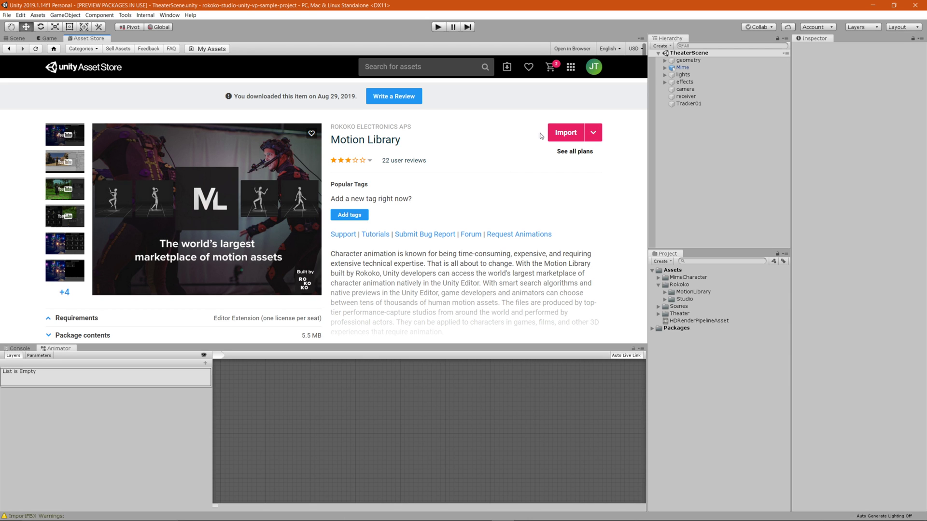
left_click(682, 292)
left_click(666, 292)
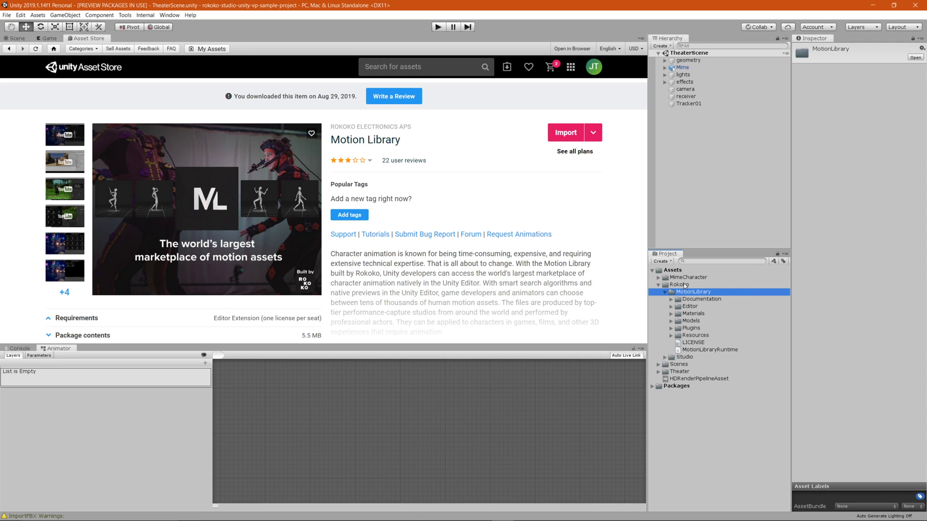
left_click(665, 292)
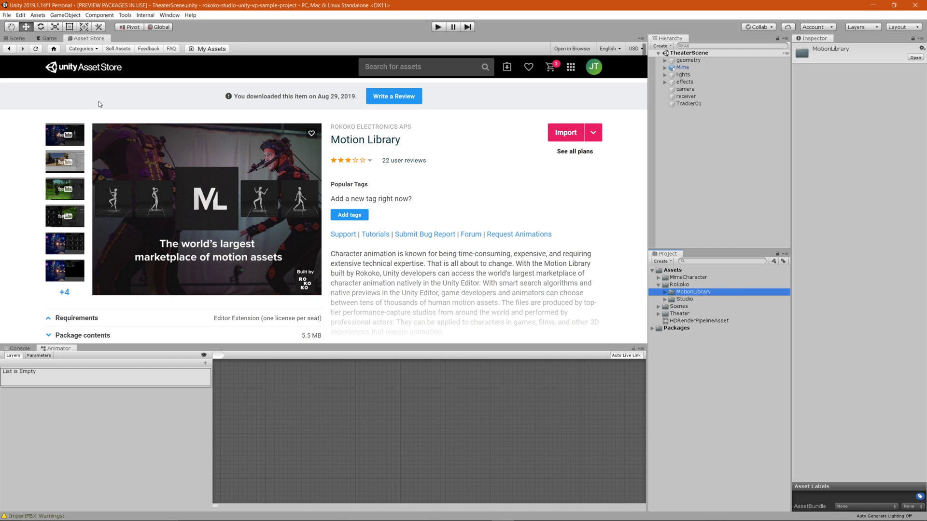
- Open the Motion Library window and dock it alongside the Scene, Game and Asset Store views
left_click(17, 38)
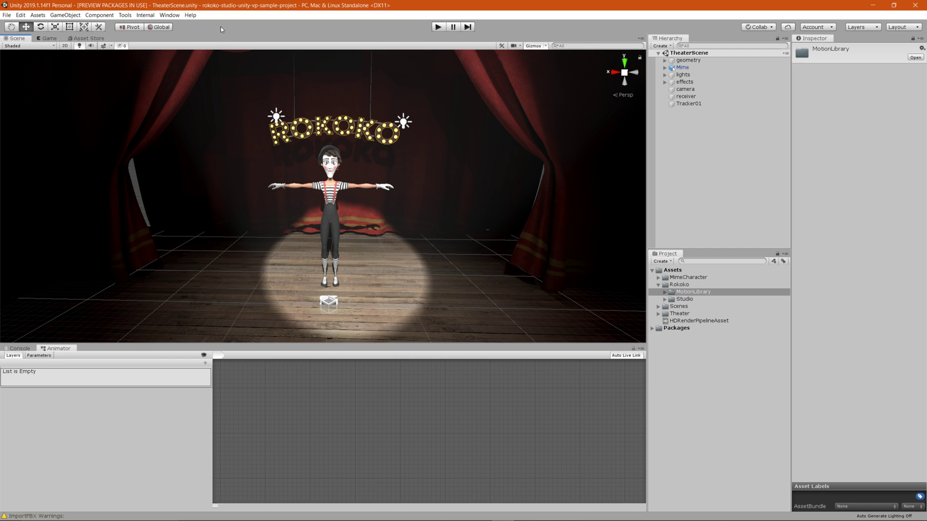
left_click(169, 15)
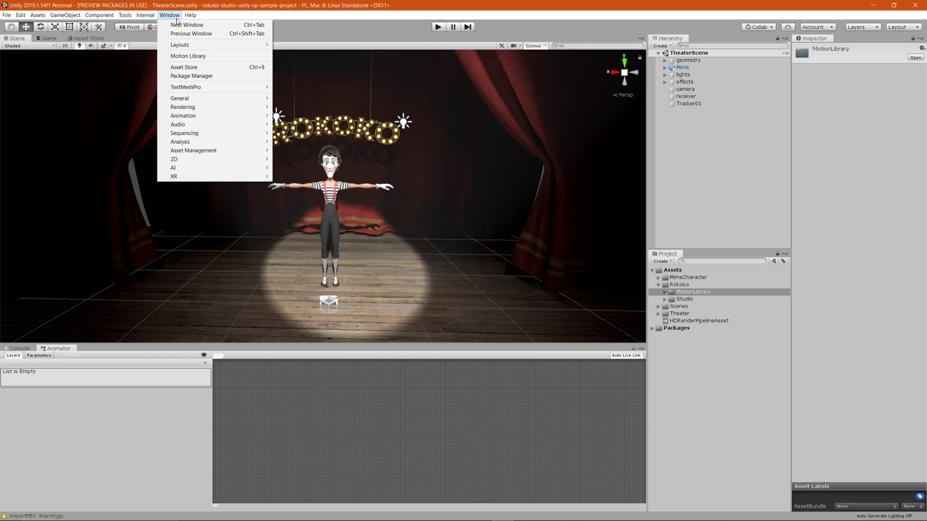
left_click(270, 58)
left_click_drag(357, 46, 233, 46)
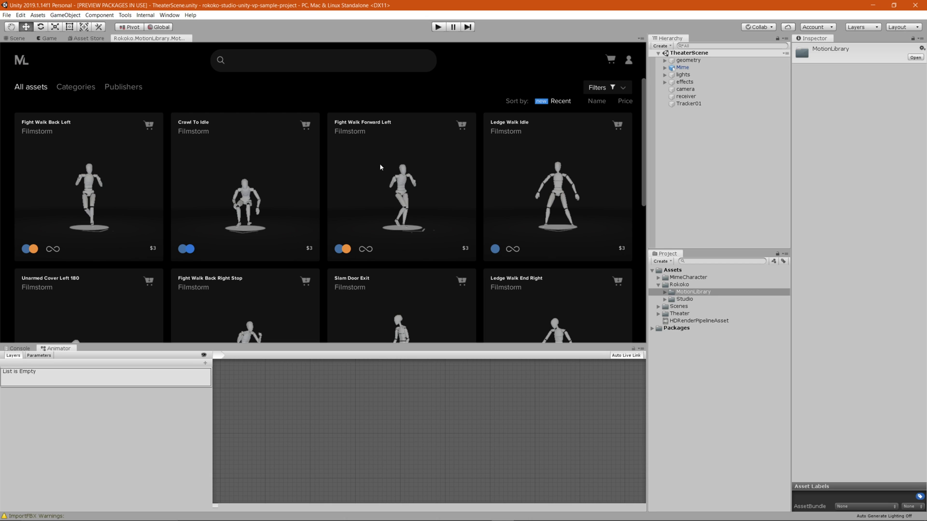
- Look through the most recent motions in the full Motion Library asset list
scroll(415, 171, "down", 4)
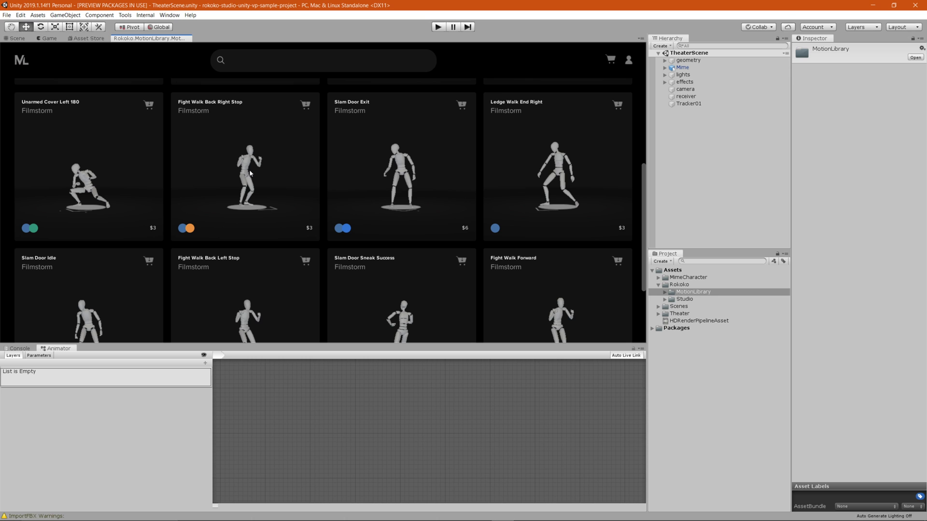
scroll(247, 174, "down", 3)
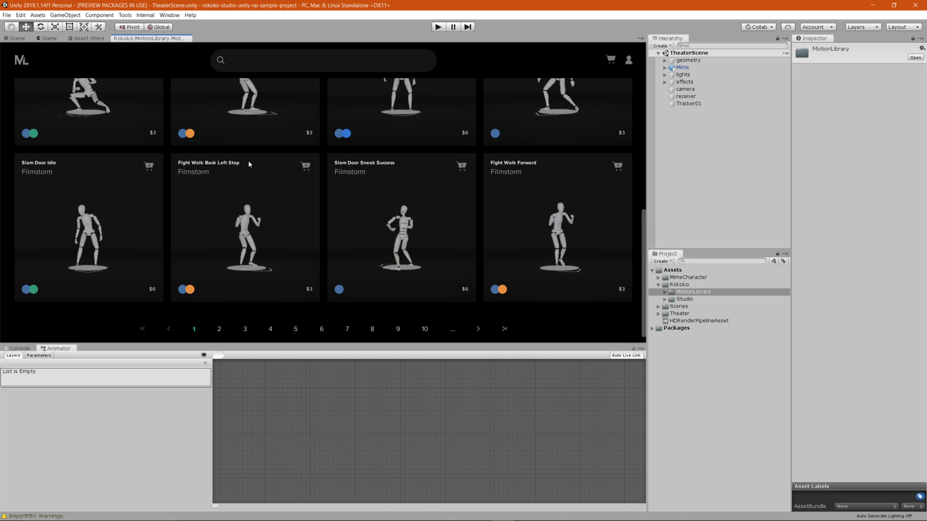
scroll(246, 222, "up", 7)
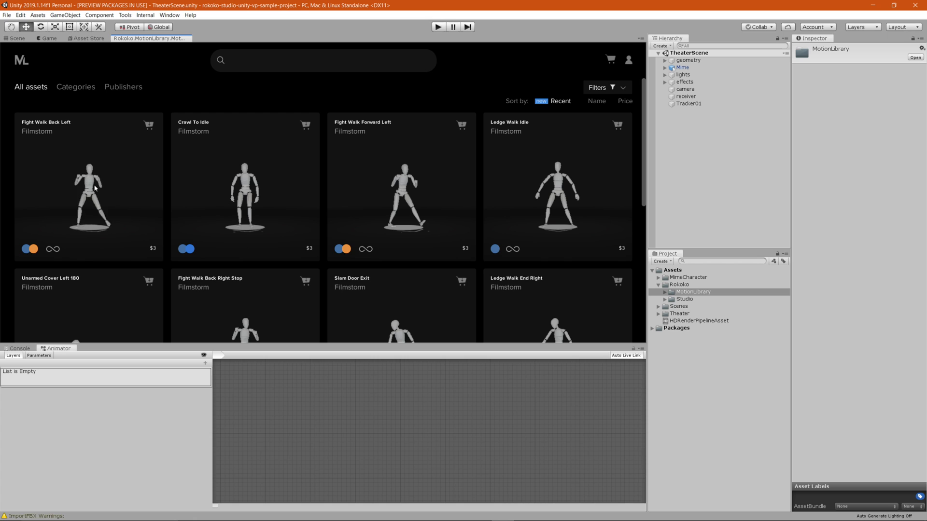
- Browse the Motion Library categories, open the Dance category and look through its motions
left_click(76, 87)
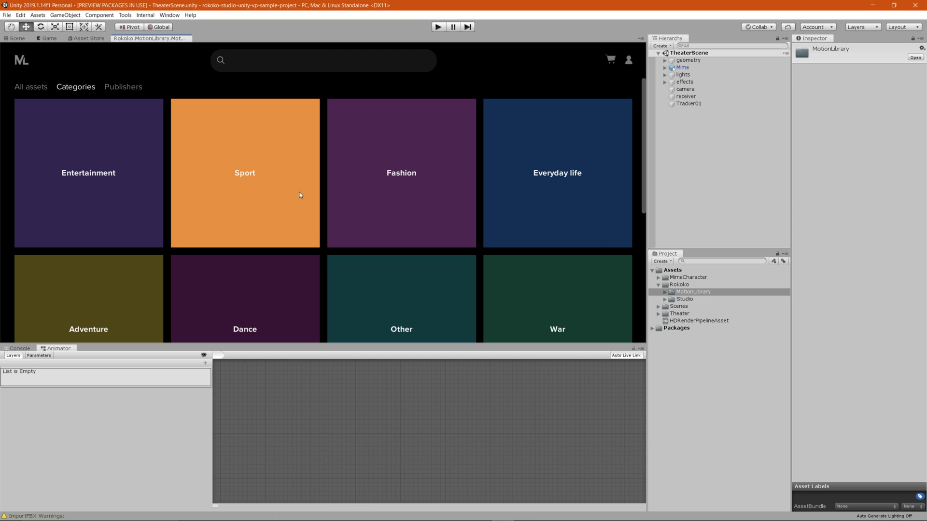
scroll(513, 199, "down", 3)
scroll(186, 202, "down", 2)
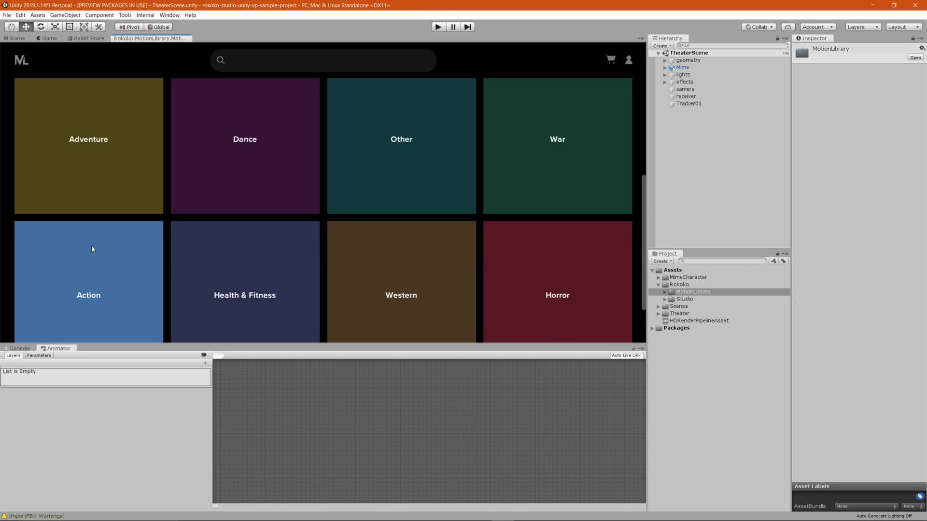
scroll(550, 240, "down", 1)
scroll(184, 241, "up", 3)
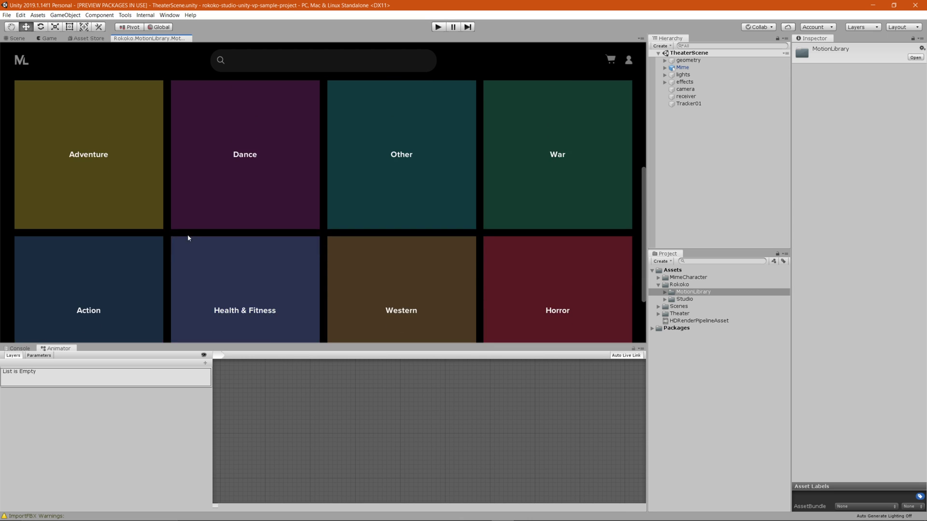
left_click(253, 214)
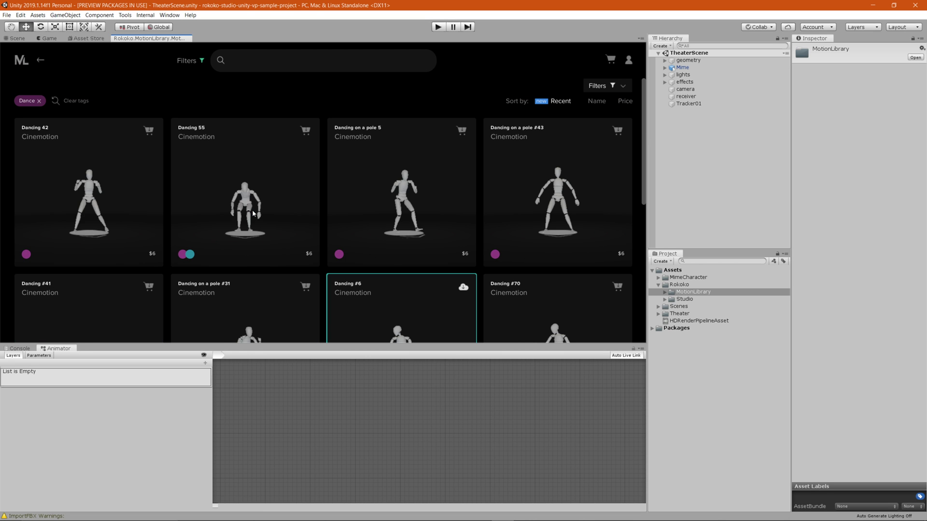
scroll(102, 210, "down", 3)
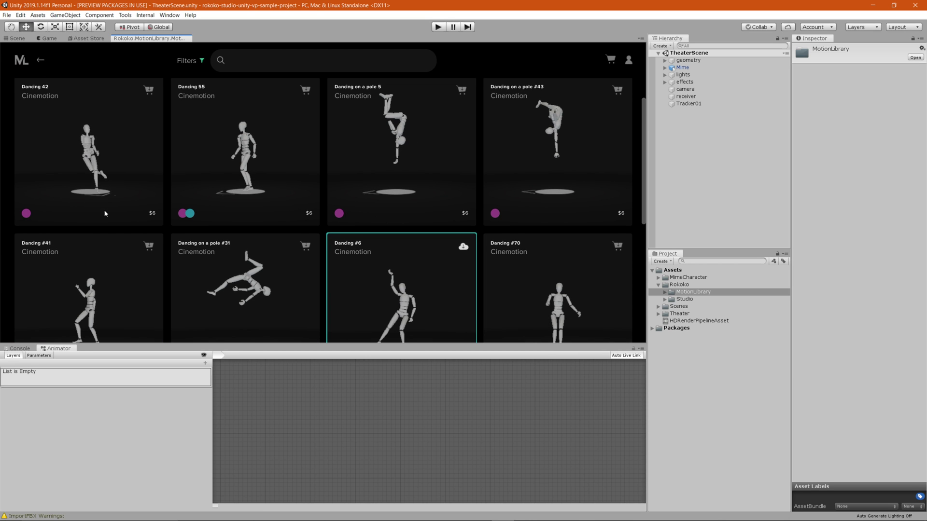
scroll(309, 145, "up", 5)
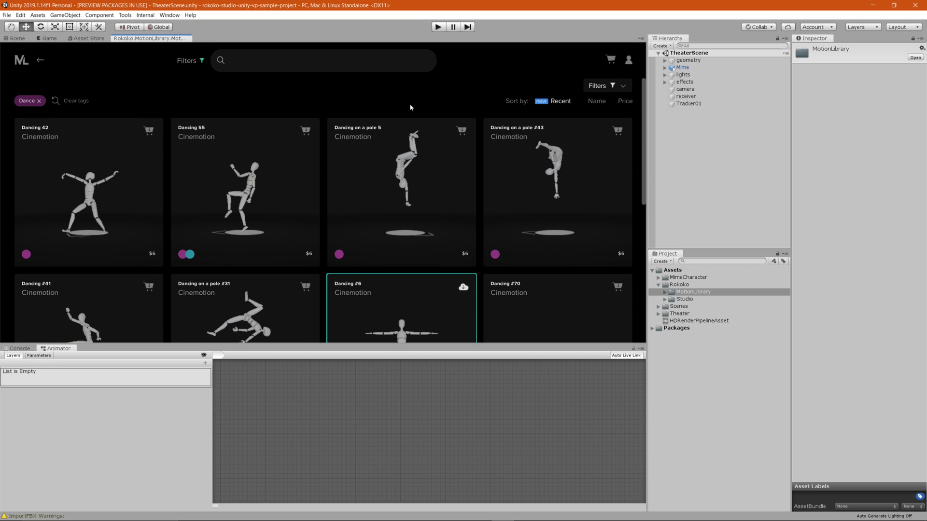
- Sort the Dance motions by recency and by name, trying both directions of each order
left_click(554, 102)
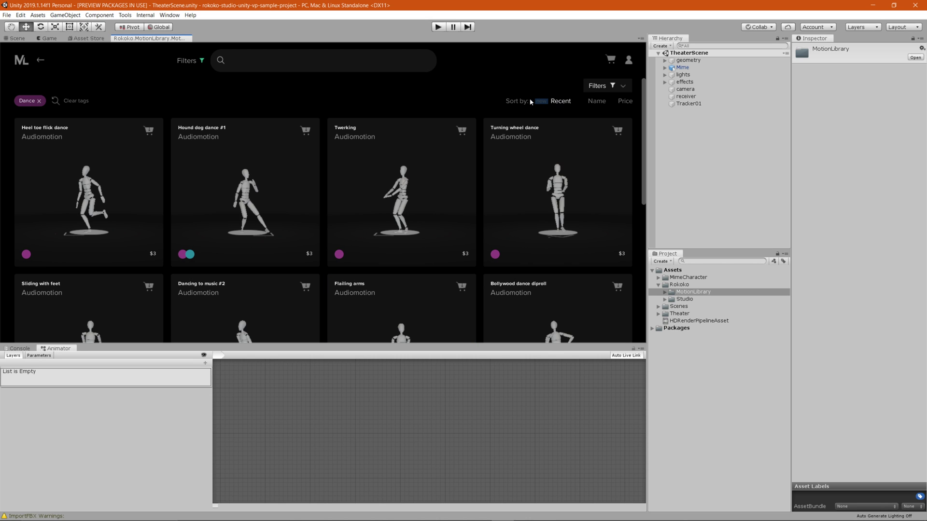
left_click(555, 101)
left_click(597, 102)
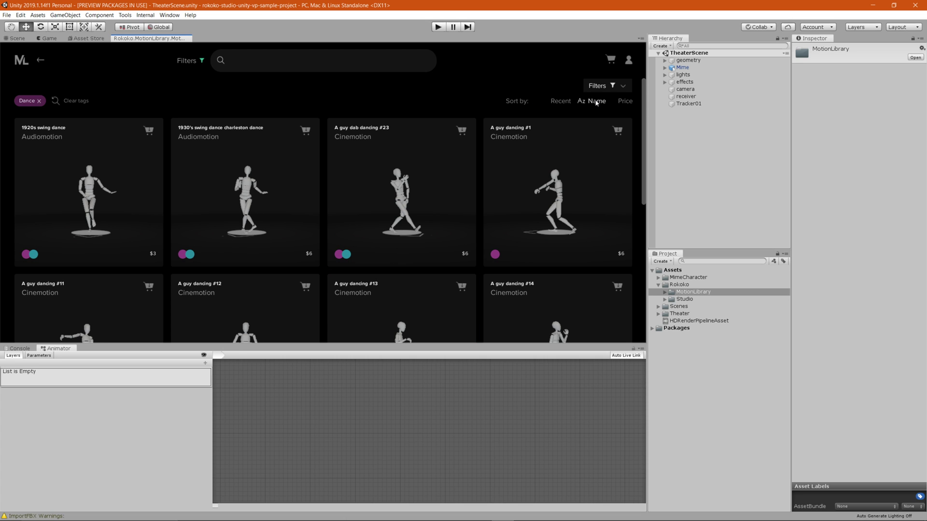
left_click(596, 101)
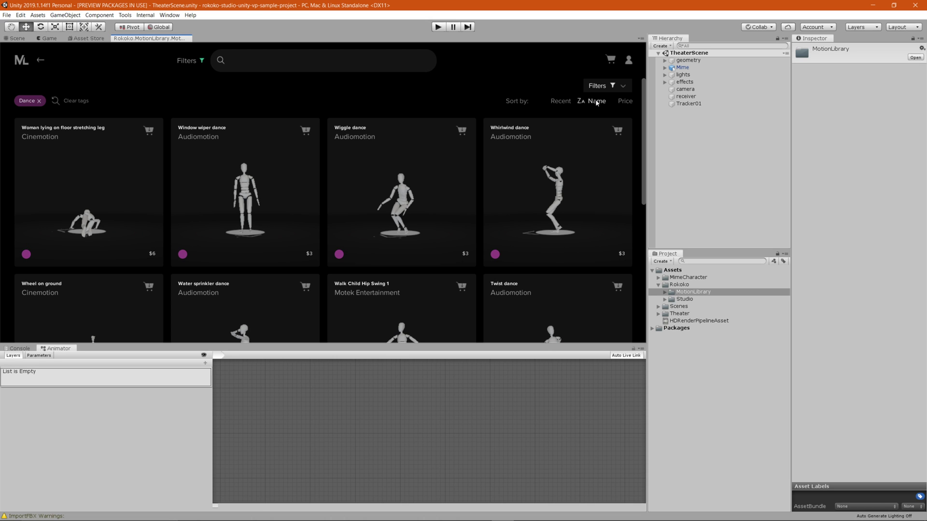
left_click(597, 102)
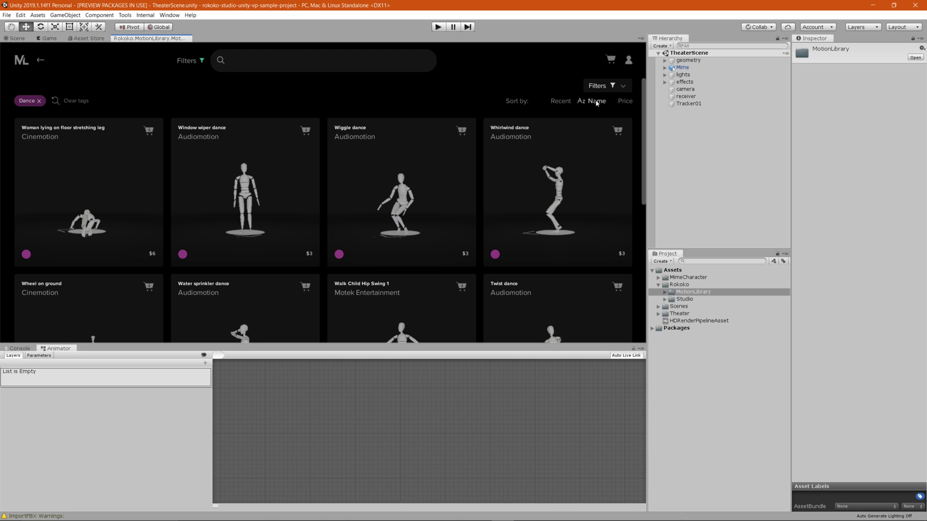
- Sort the Dance motions by price from lowest to highest and view the second page of results
left_click(624, 101)
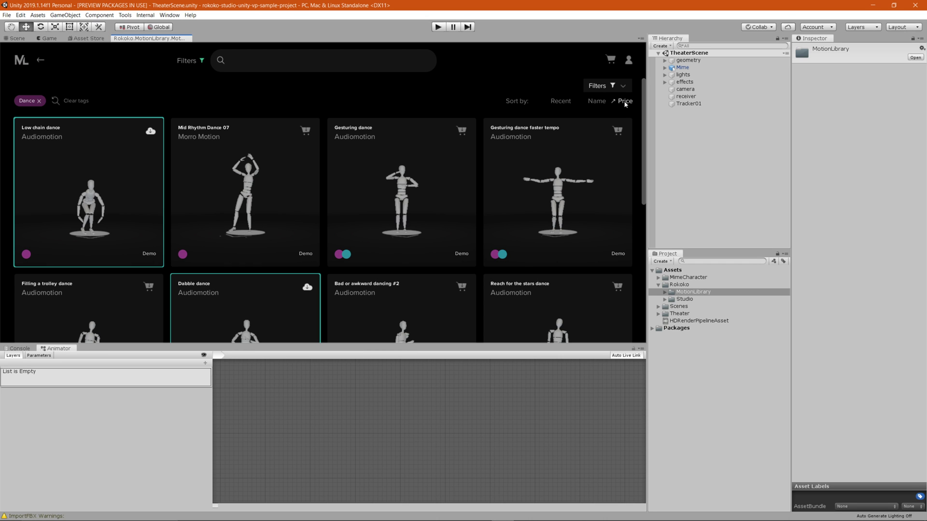
scroll(464, 155, "down", 3)
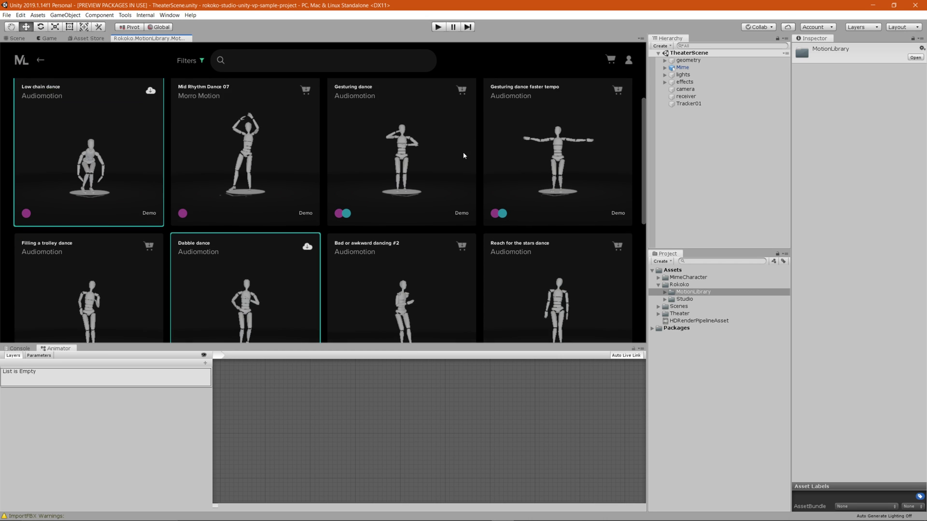
scroll(462, 169, "down", 3)
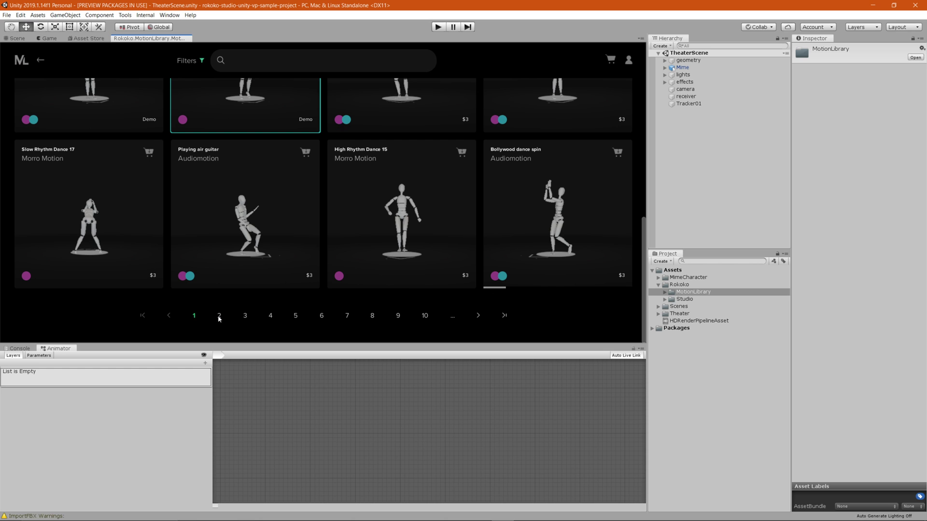
scroll(511, 209, "up", 6)
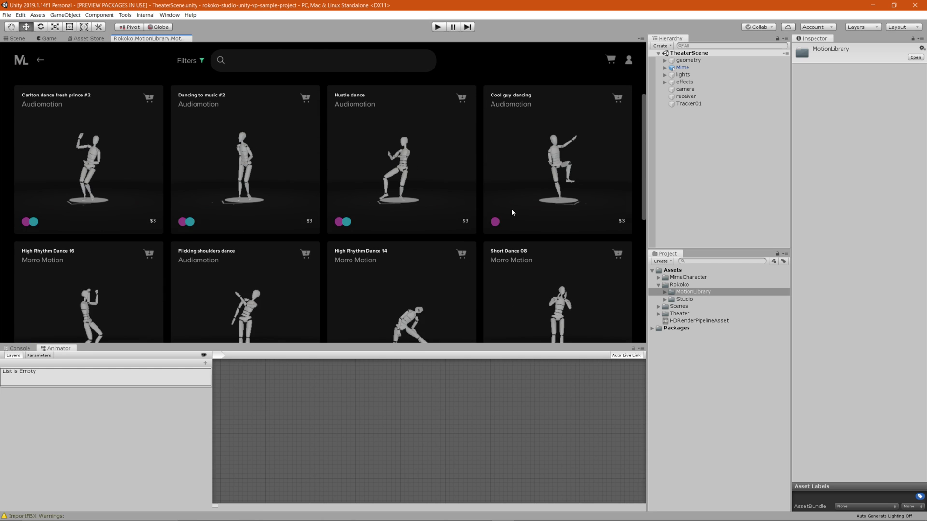
- Reverse the price sorting to highest first and look through the Dance motions
left_click(624, 101)
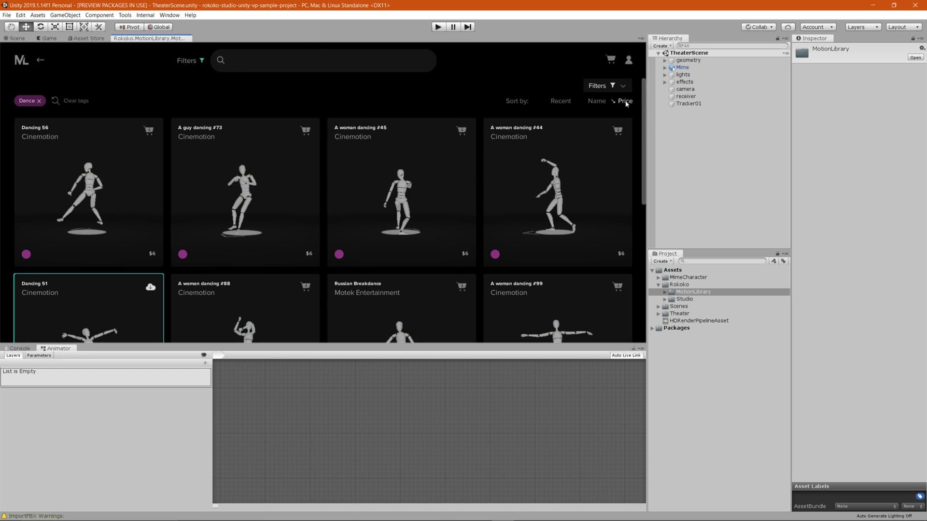
scroll(390, 124, "down", 5)
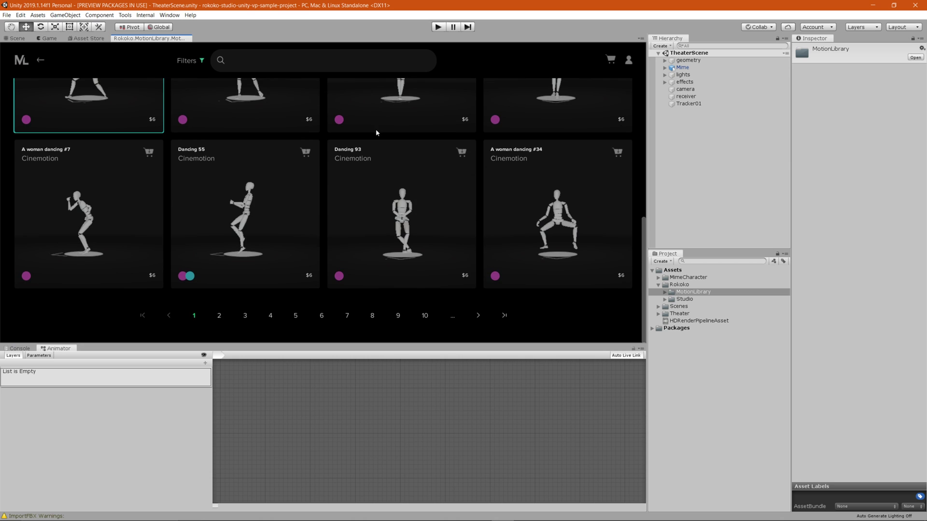
scroll(306, 258, "up", 5)
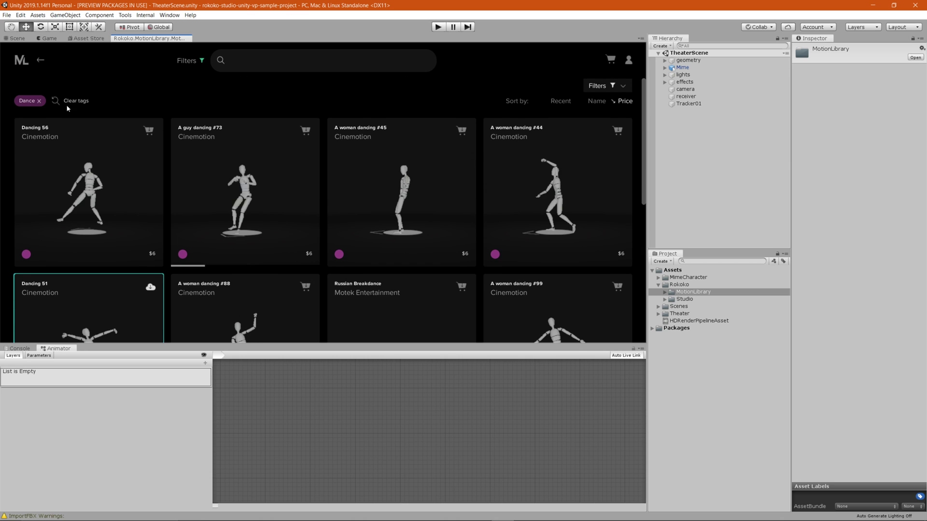
- Clear the Dance tag and sort all motions by price from lowest to highest to review the free demo motions
scroll(74, 109, "down", 2)
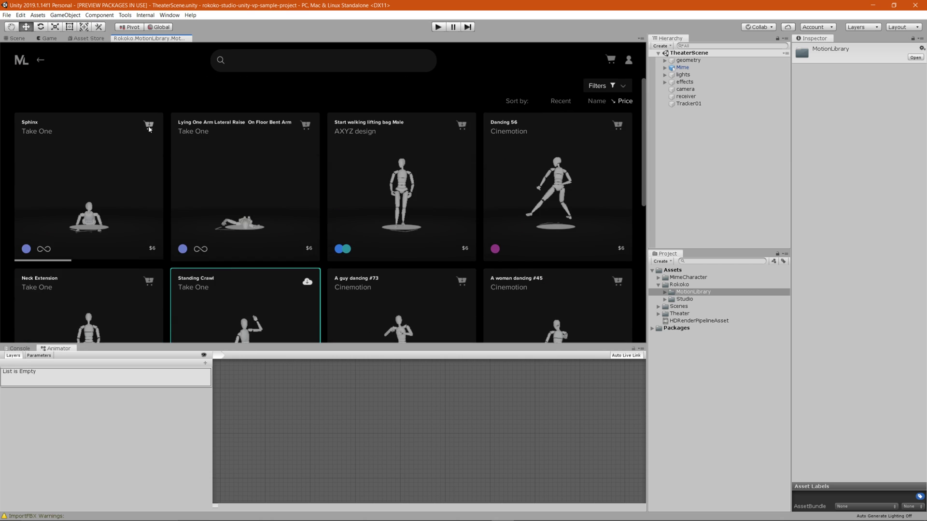
scroll(184, 155, "up", 2)
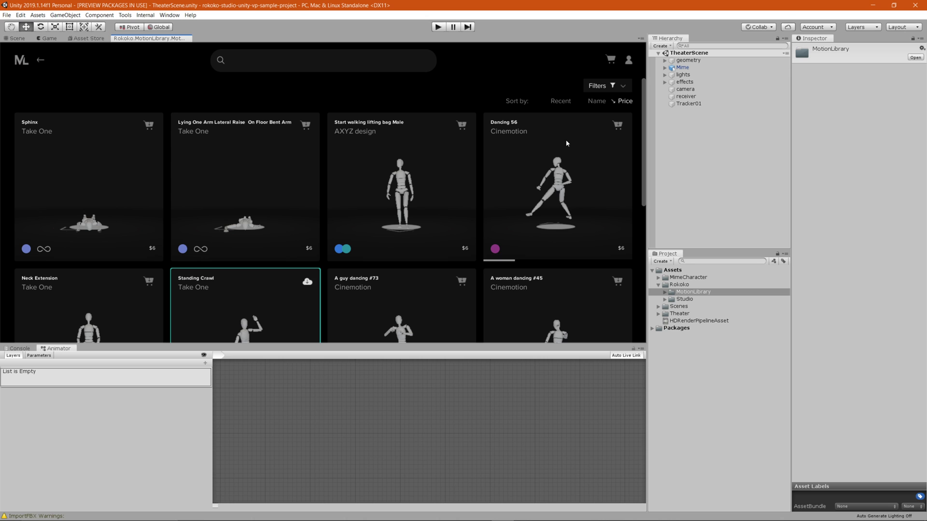
left_click(622, 101)
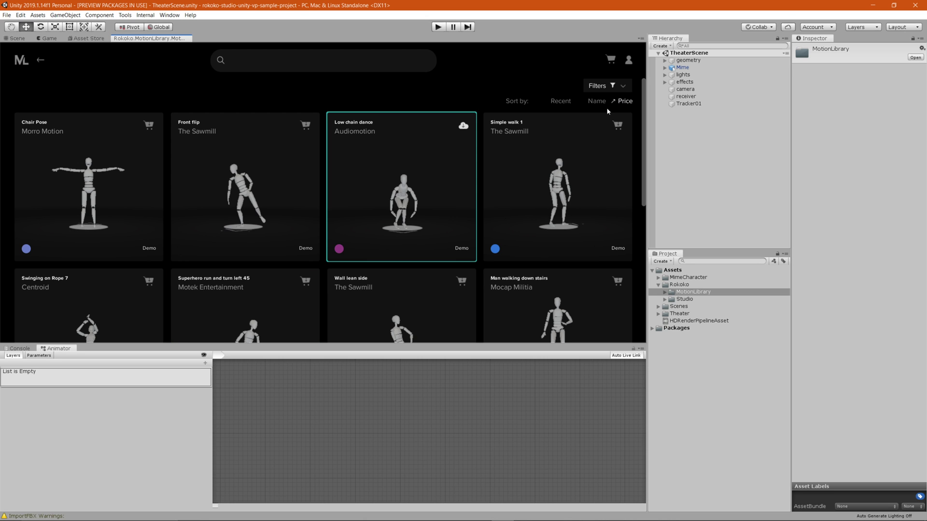
scroll(251, 198, "down", 1)
scroll(398, 234, "down", 9)
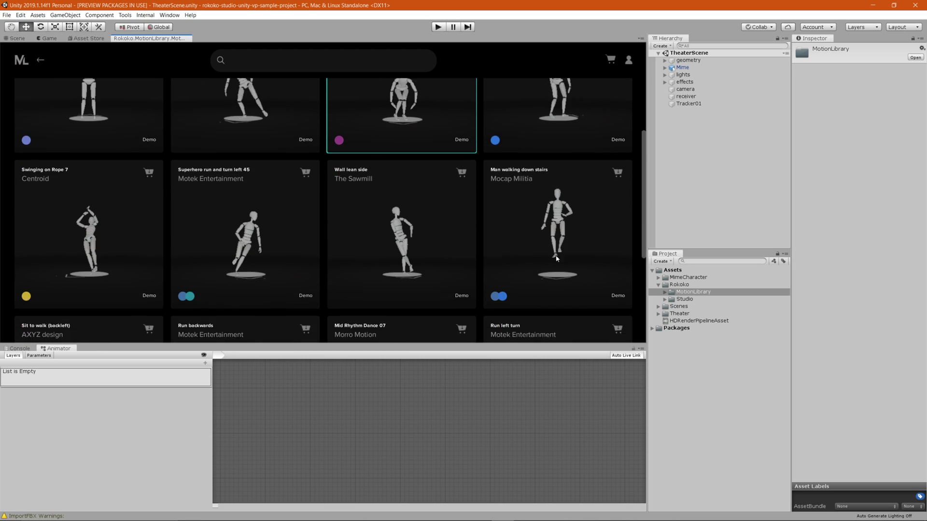
scroll(443, 238, "up", 4)
scroll(443, 238, "up", 6)
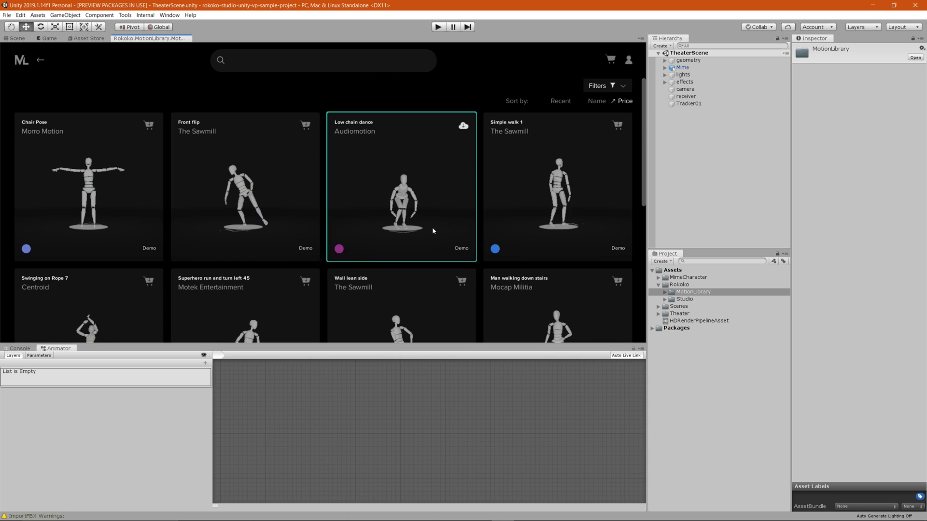
- Expand the filters and examine the options offered for Categories, Subcategories and Motions
left_click(623, 86)
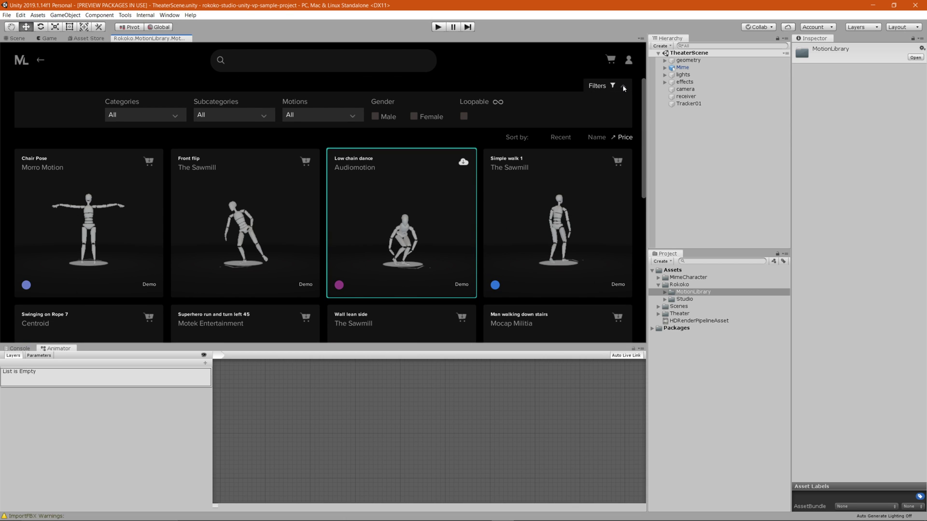
left_click(155, 114)
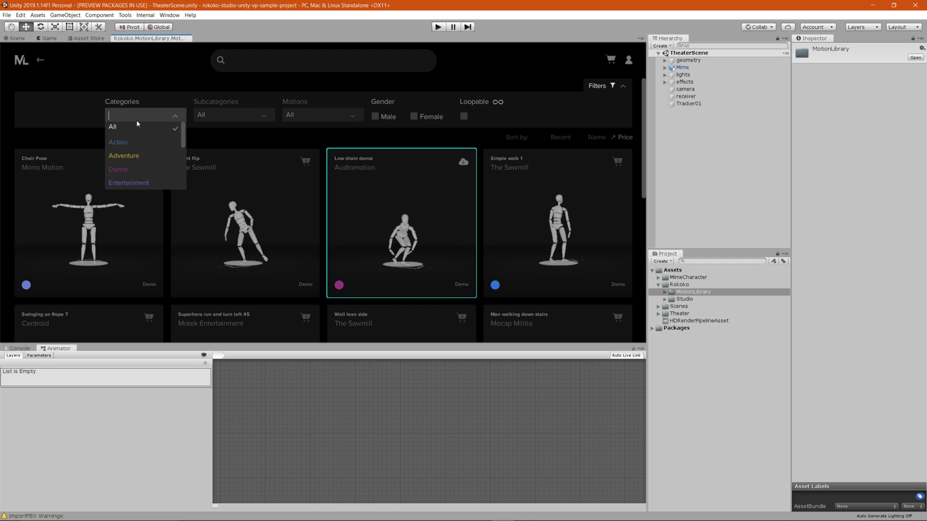
left_click(241, 114)
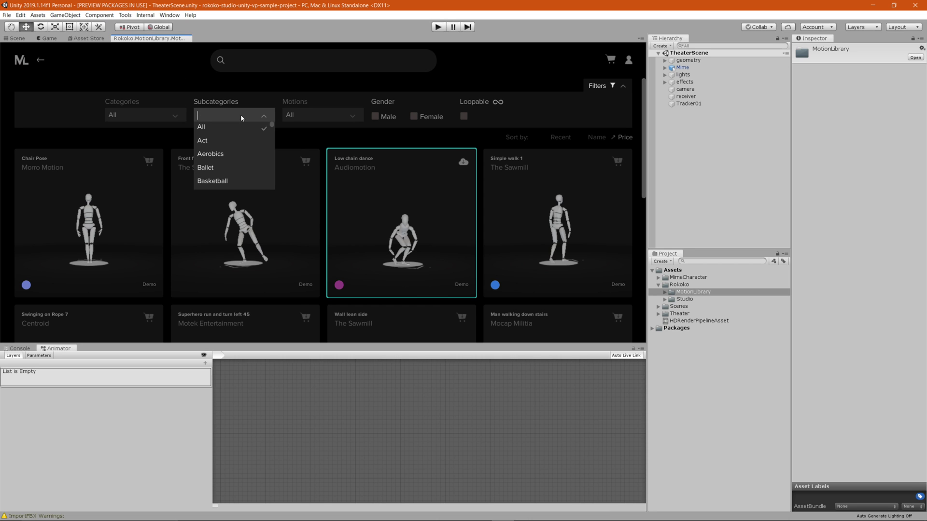
left_click(305, 116)
scroll(309, 138, "down", 3)
scroll(309, 137, "up", 3)
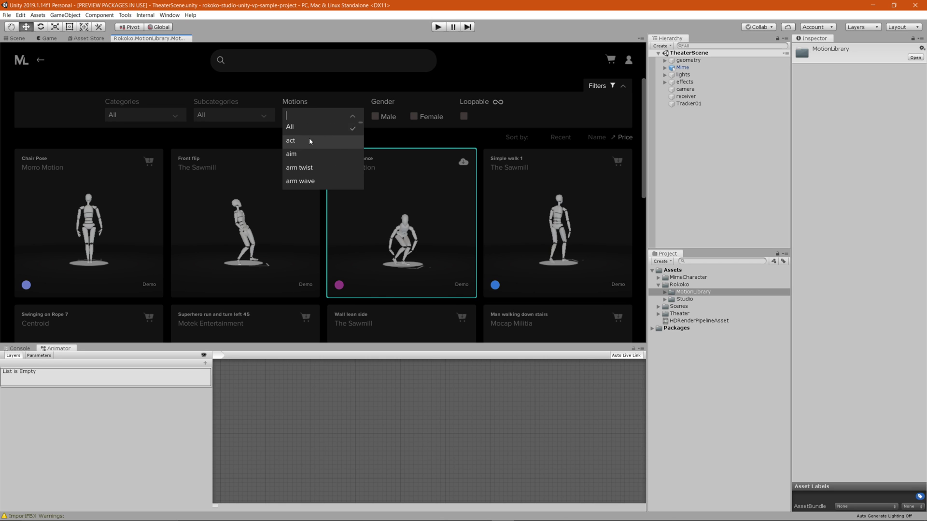
- Filter the motions to loopable ones only, remove that filter again and collapse the filter options
left_click(401, 103)
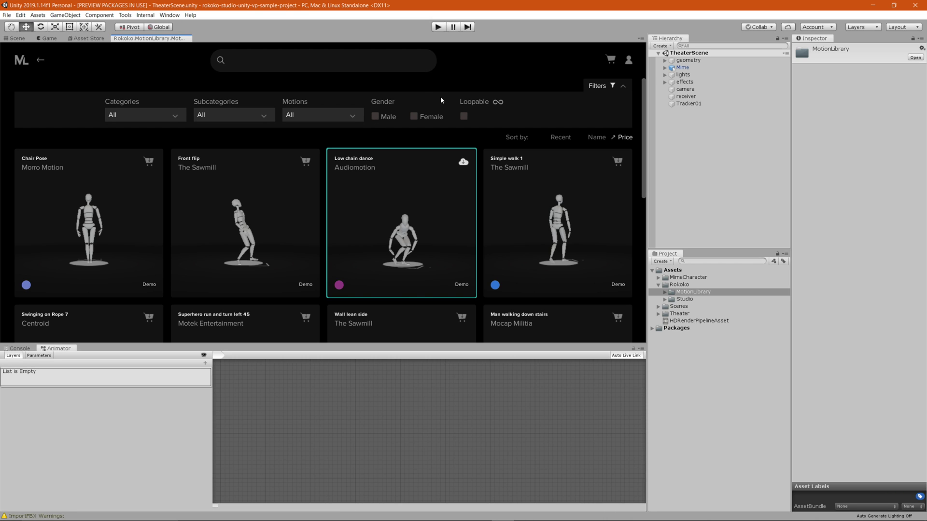
left_click(464, 116)
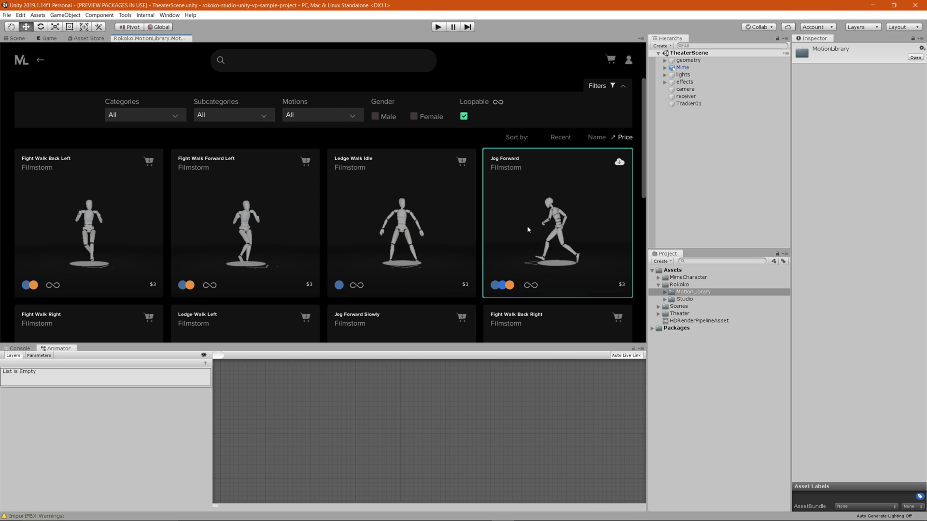
left_click(466, 116)
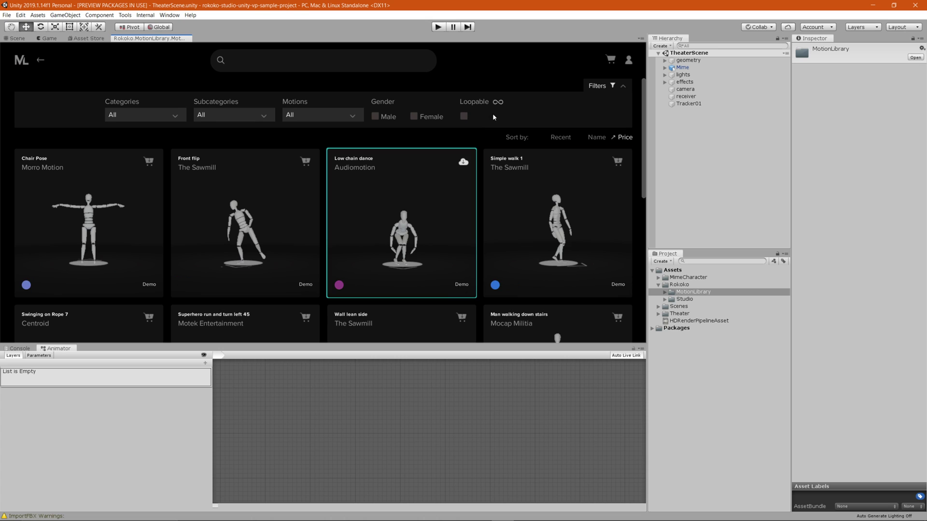
left_click(623, 86)
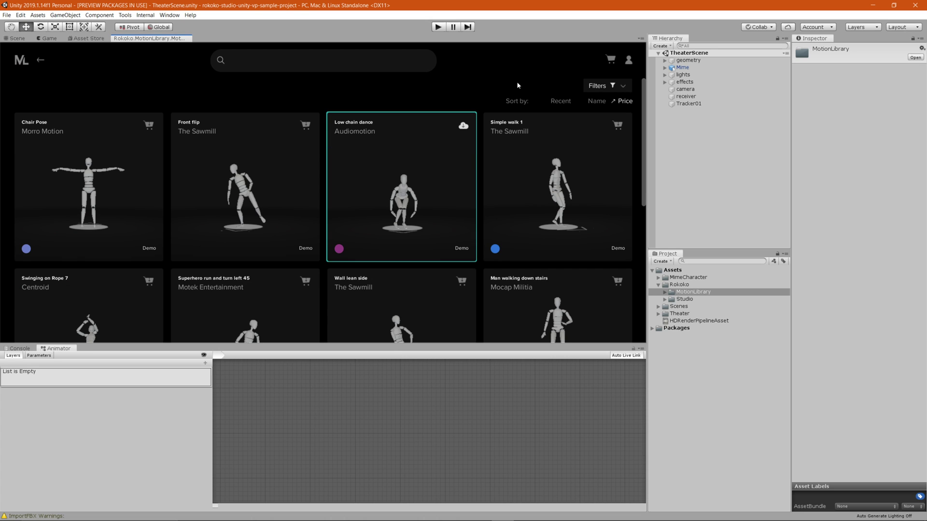
- Search the motion library for "run" and narrow the results to the Action category
left_click(328, 67)
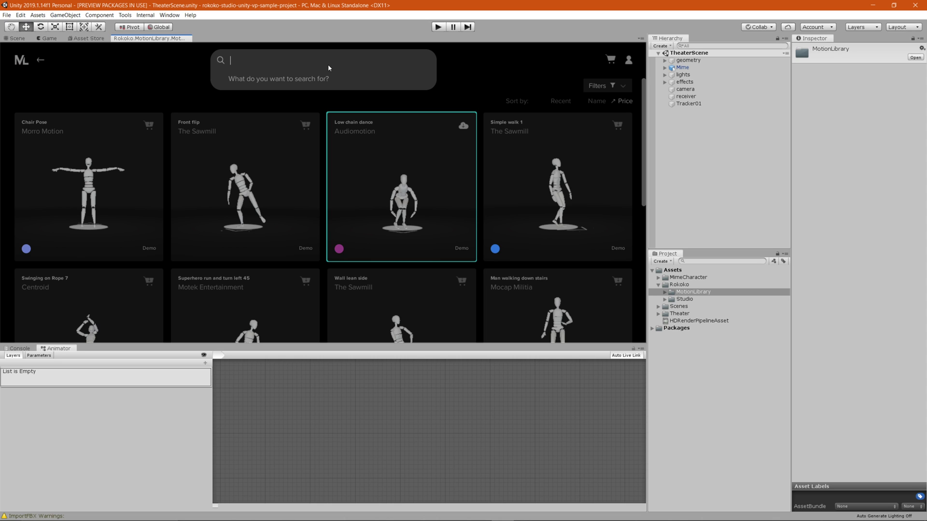
type("run")
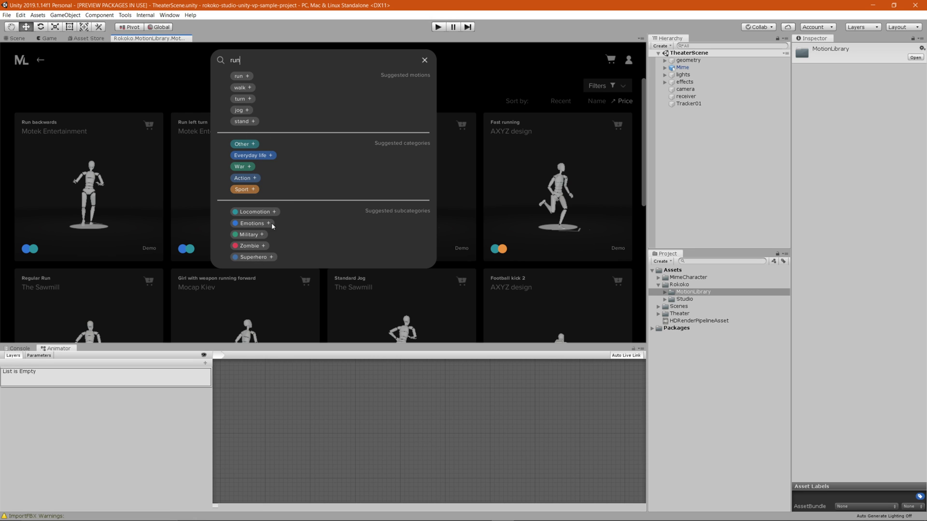
left_click(254, 179)
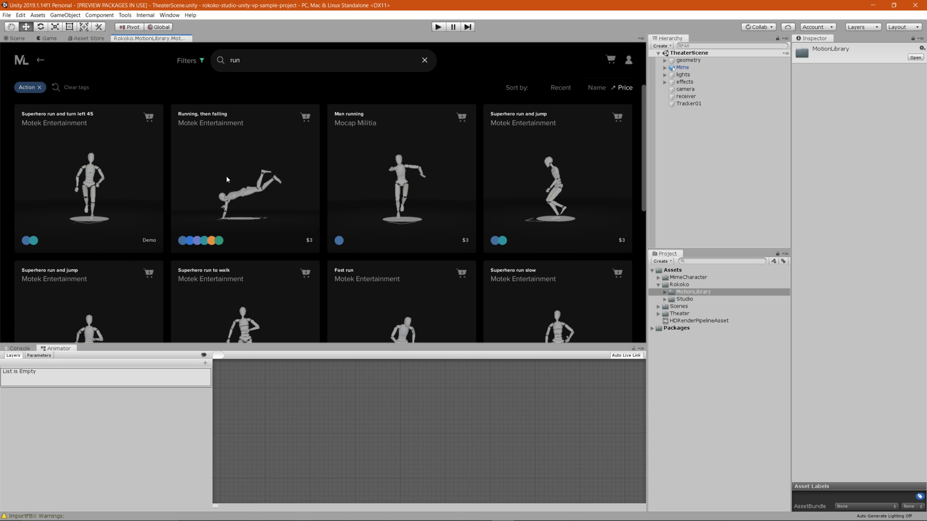
- Remove the Action tag from the search and look through the full list of run motions
left_click(334, 60)
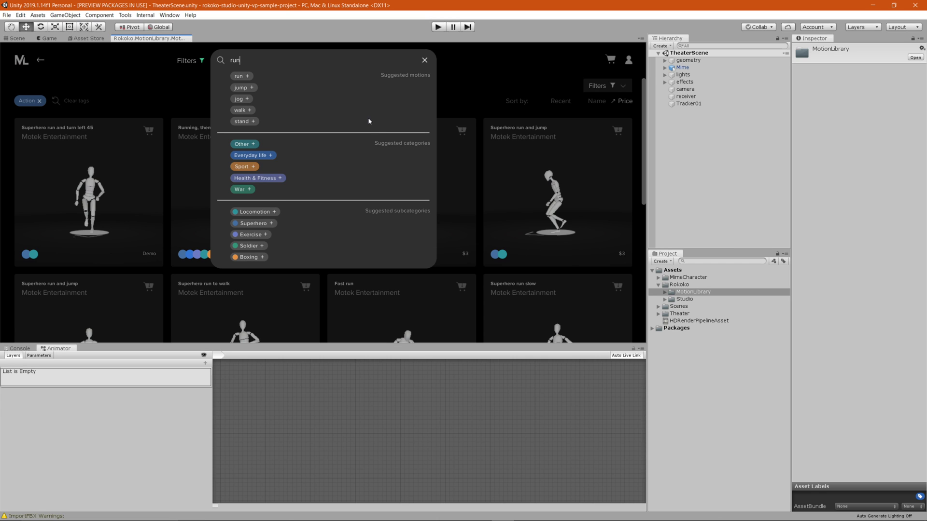
left_click(177, 94)
left_click(76, 100)
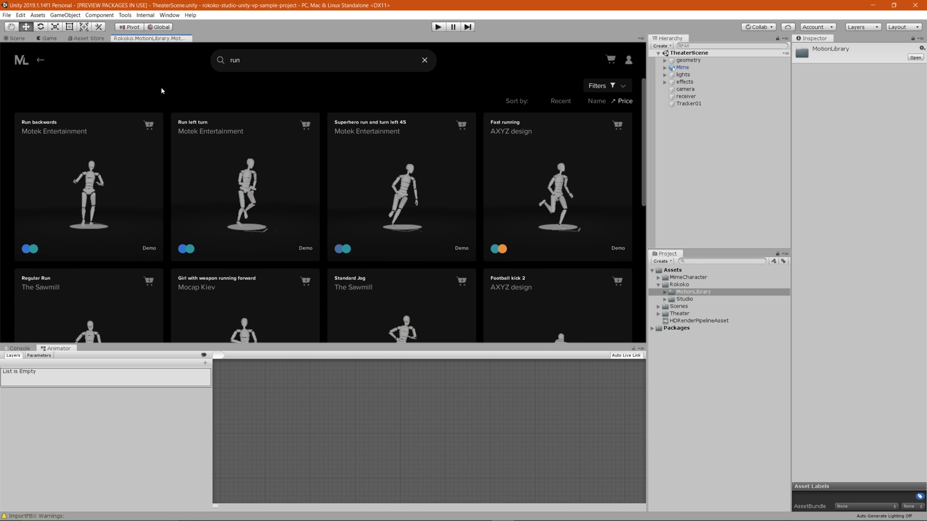
scroll(261, 84, "down", 5)
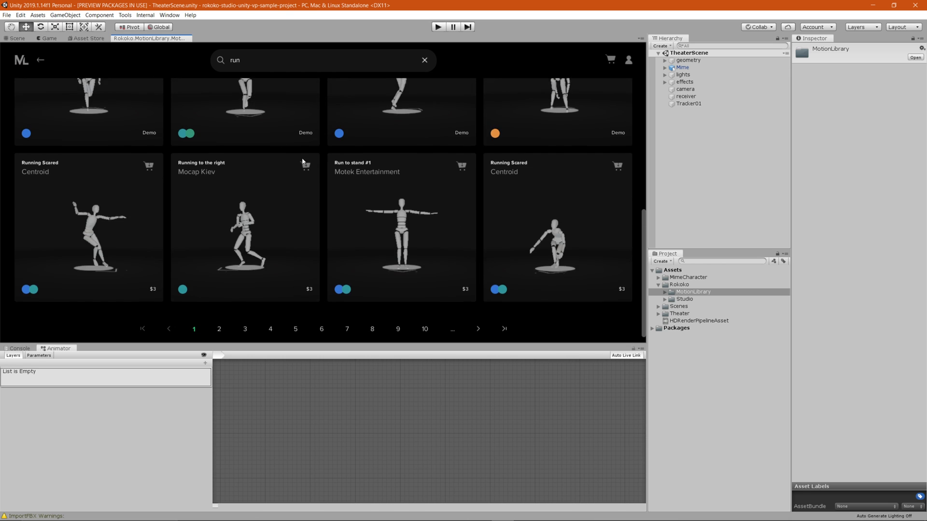
scroll(300, 165, "up", 4)
scroll(299, 165, "down", 5)
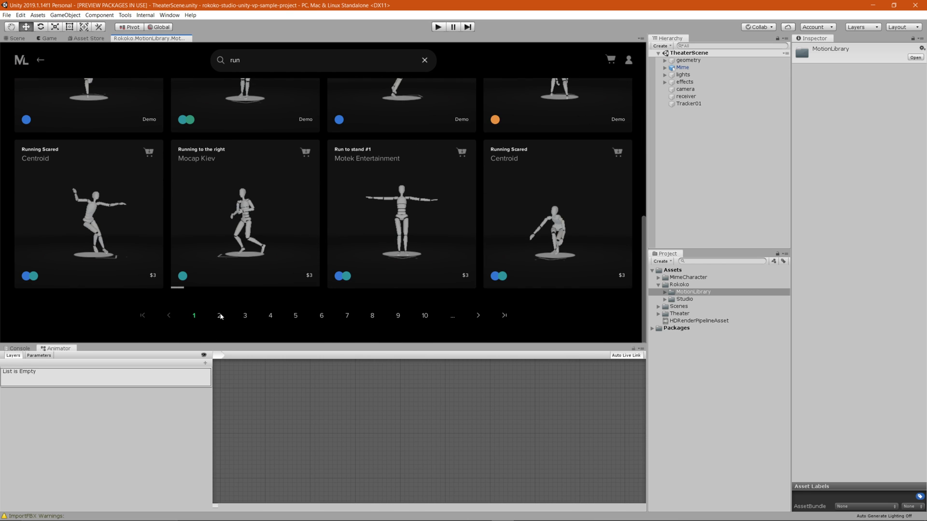
scroll(253, 268, "up", 5)
scroll(290, 299, "down", 5)
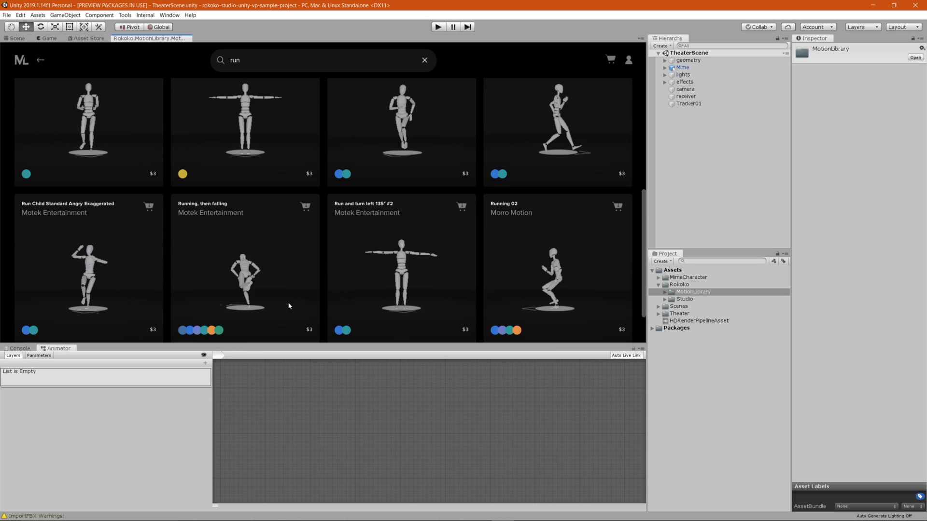
scroll(303, 247, "up", 2)
left_click(271, 62)
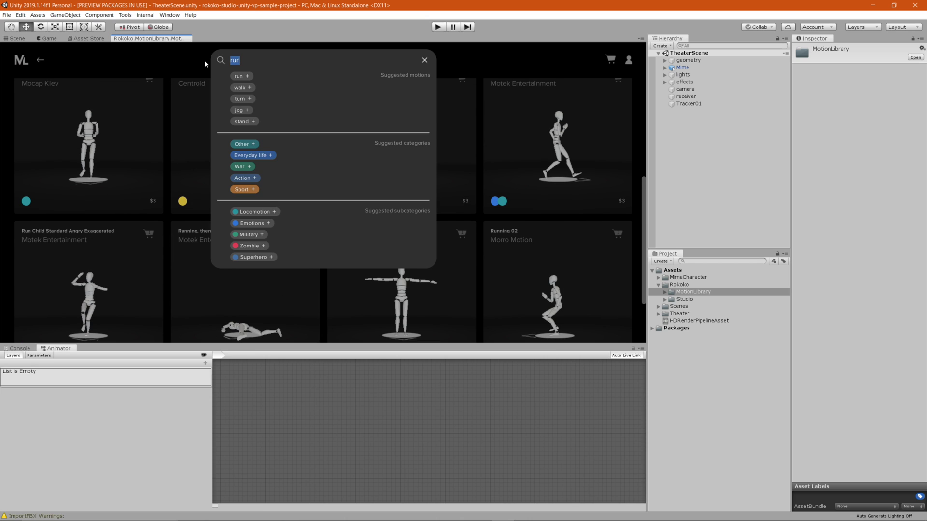
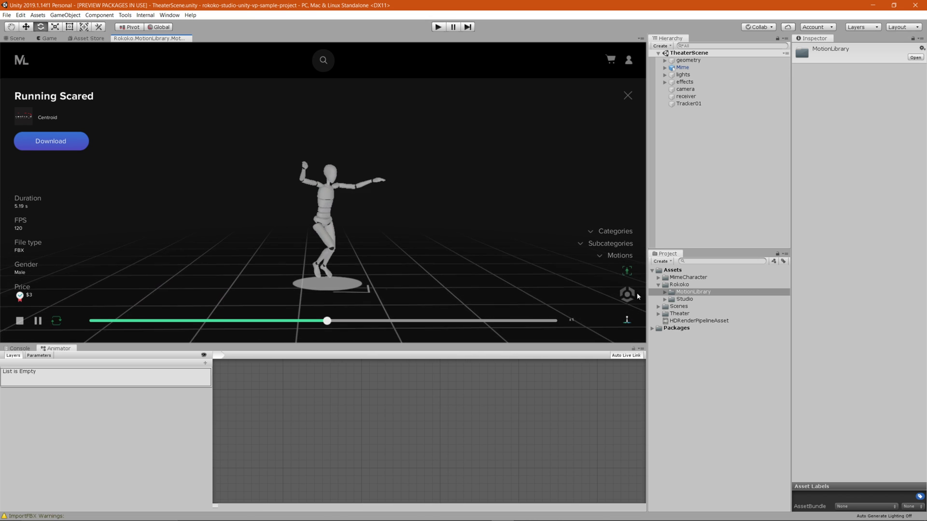
- Expand the MimeCharacter and Mime_Standard folders and load the Mime 1 character into the Running Scared motion preview
left_click(659, 278)
left_click(665, 292)
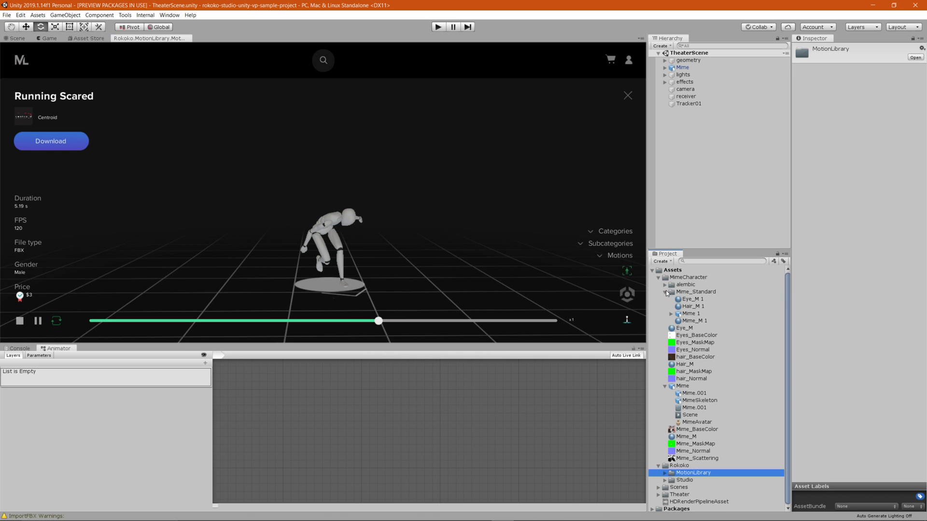
left_click_drag(690, 313, 407, 228)
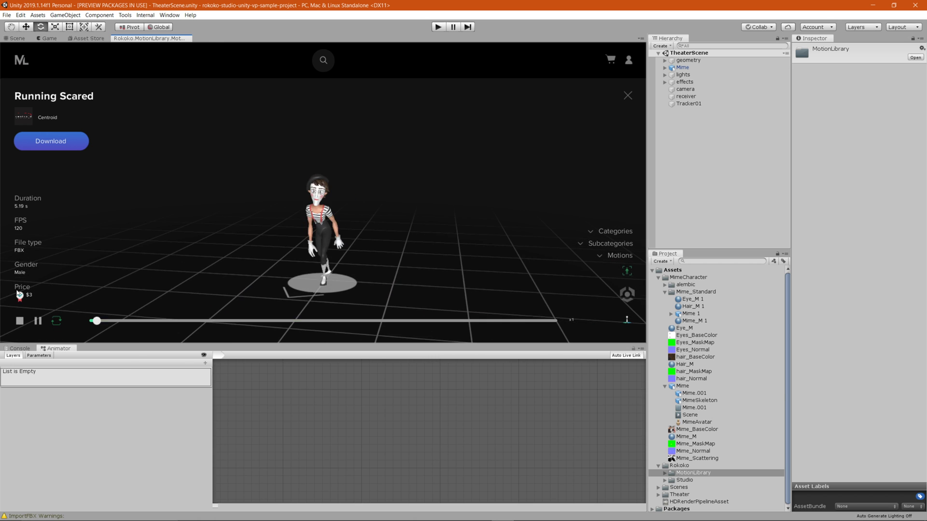
- Pause, stop and restart playback of the Running Scared motion on the Mime character
left_click(38, 323)
left_click(39, 322)
left_click(20, 322)
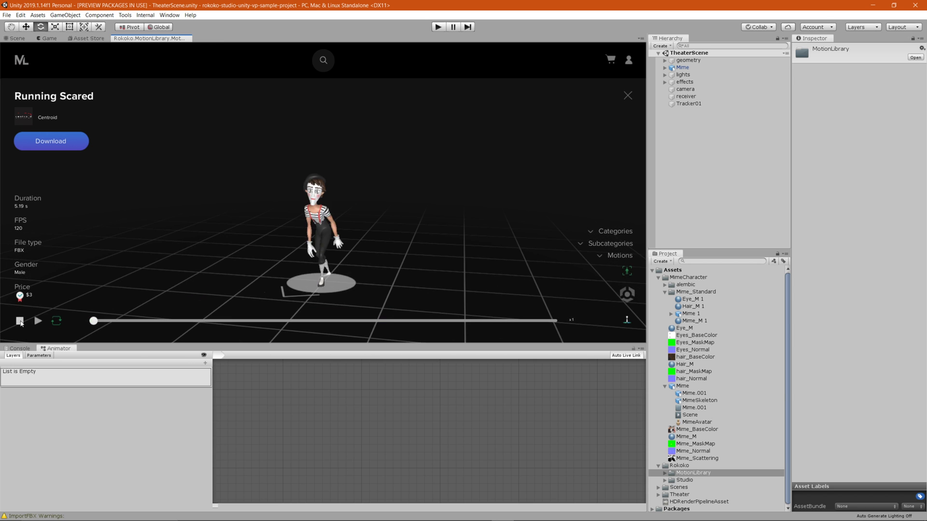
left_click(38, 321)
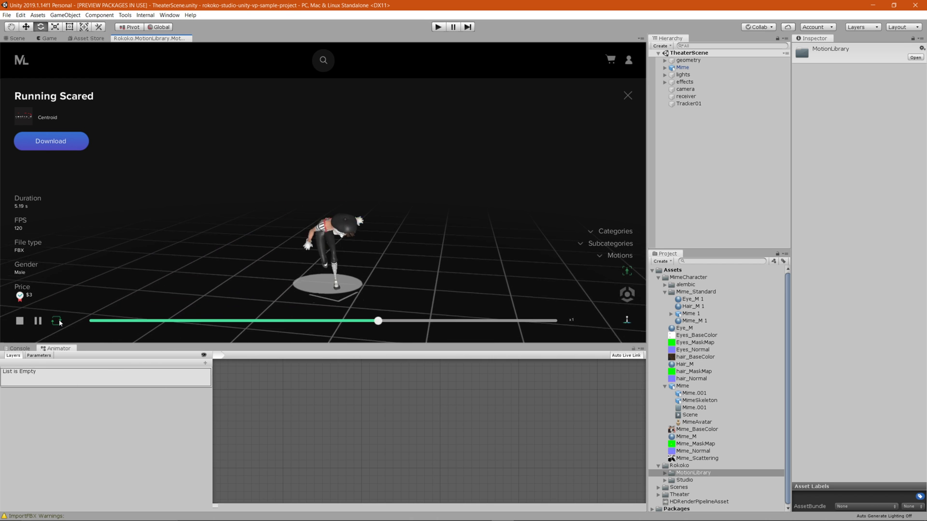
- Try the playback speeds x 0.25 and x 4 on the Running Scared preview and restore x 1
left_click(572, 320)
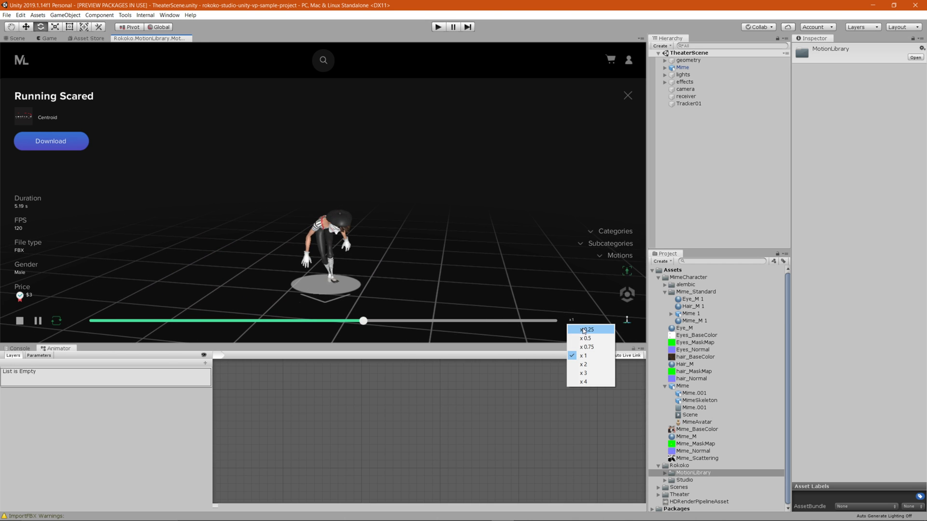
left_click(584, 325)
left_click(573, 321)
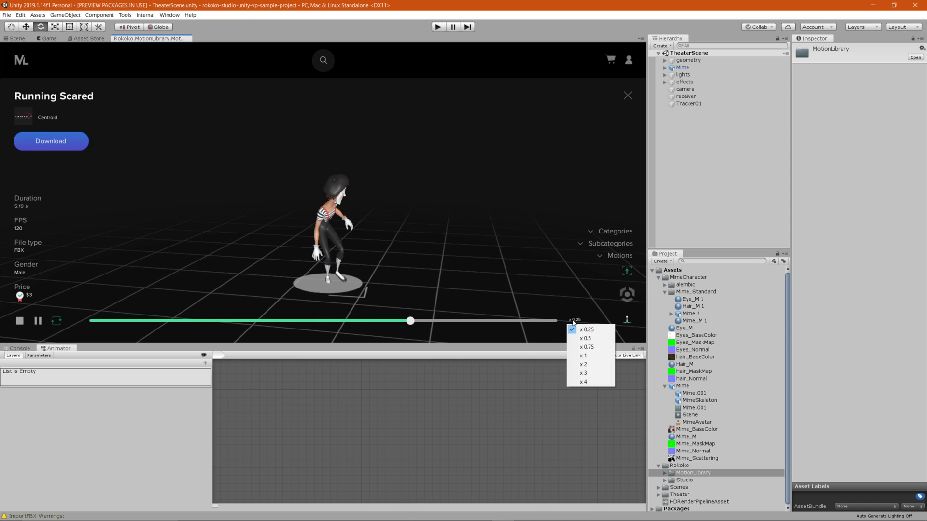
left_click(582, 381)
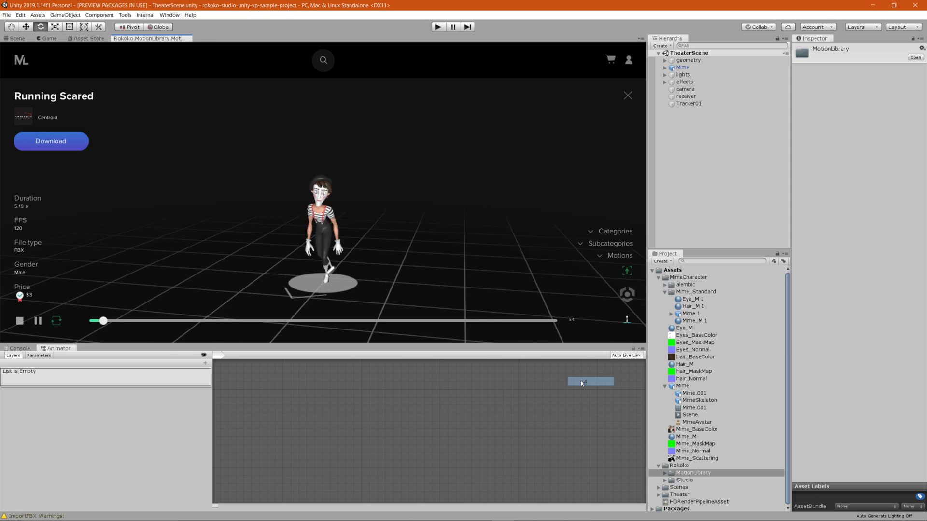
left_click(573, 320)
left_click(584, 355)
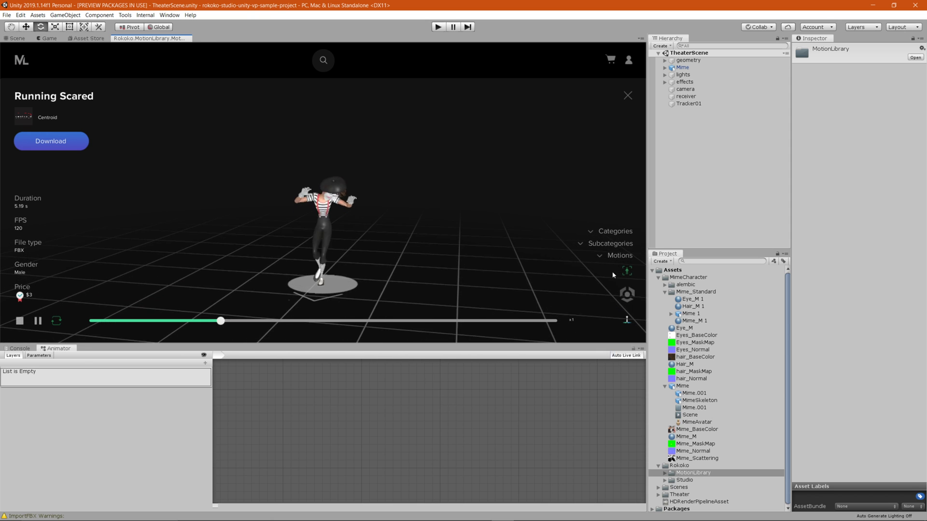
- Expand the Categories, Subcategories and Motions tags of the Running Scared motion to examine them
left_click(591, 233)
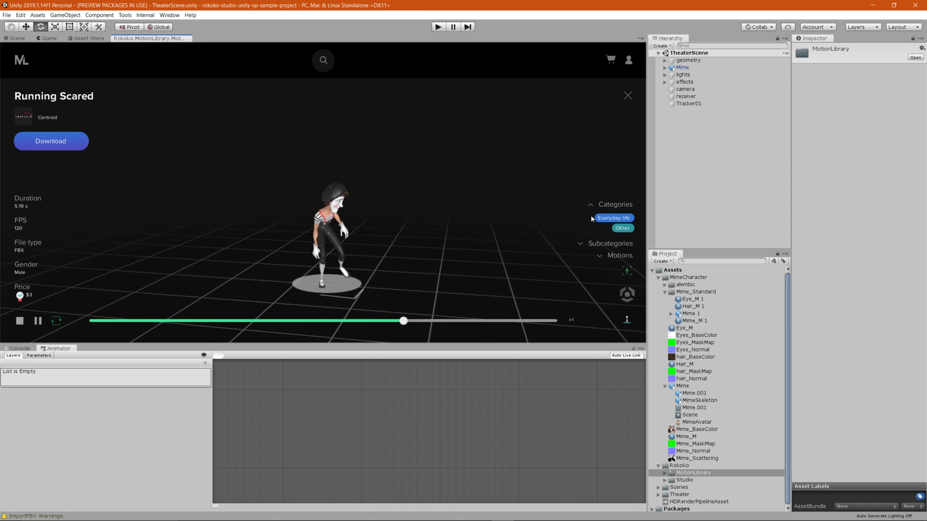
left_click(581, 244)
left_click(601, 257)
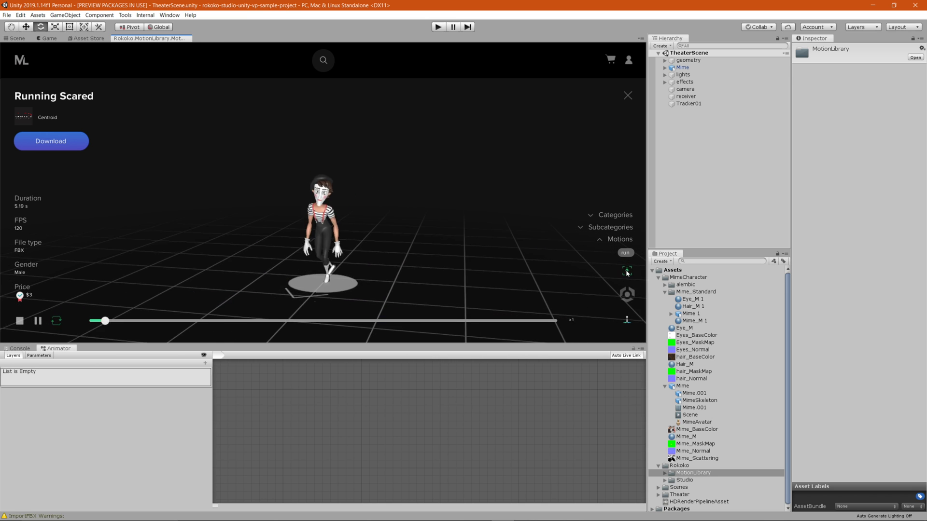
- Toggle the preview's camera following off and back on for the moving Mime character
left_click(626, 272)
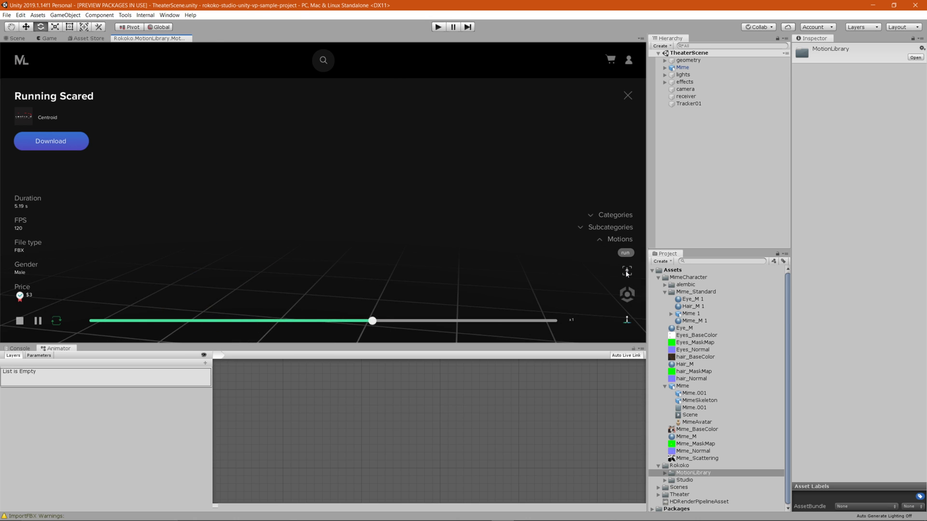
left_click(627, 271)
left_click(626, 272)
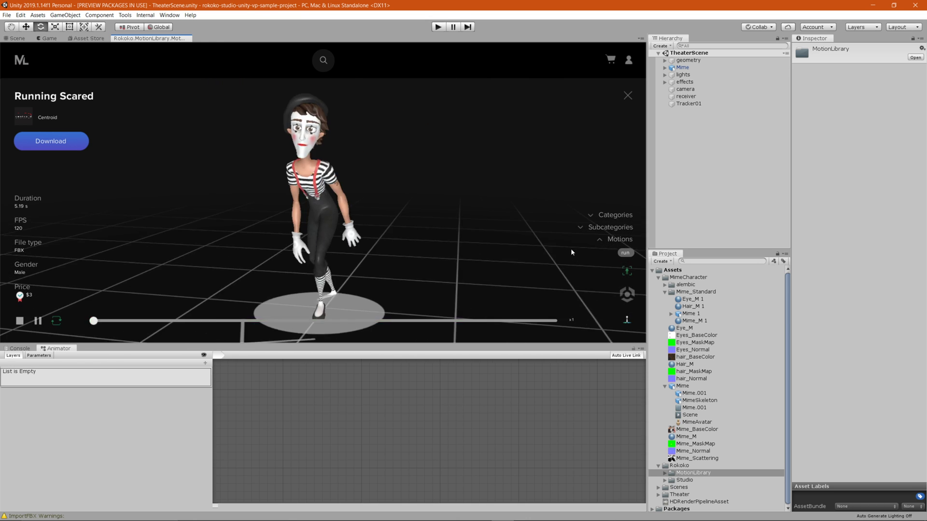
- View the motion from several preset camera angles and switch the preview from the Mime character to the skeleton display
left_click(628, 294)
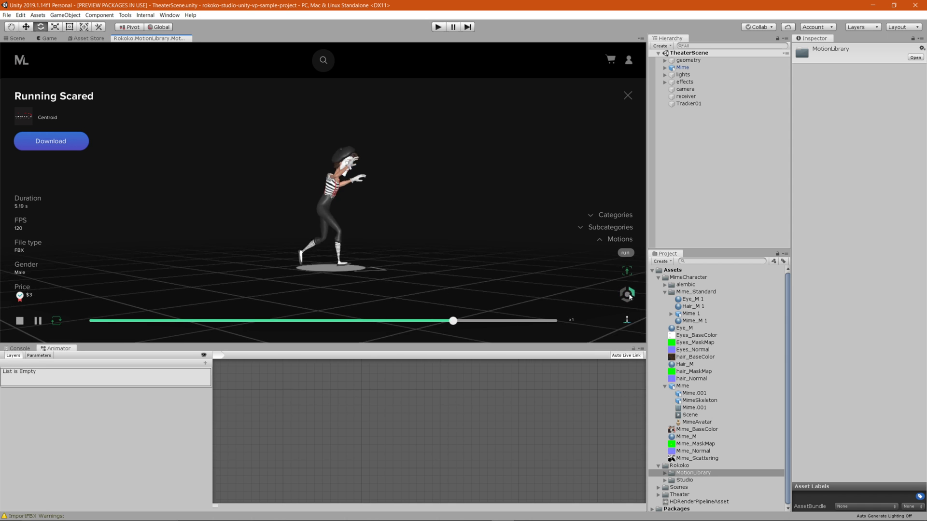
left_click(627, 295)
left_click(624, 295)
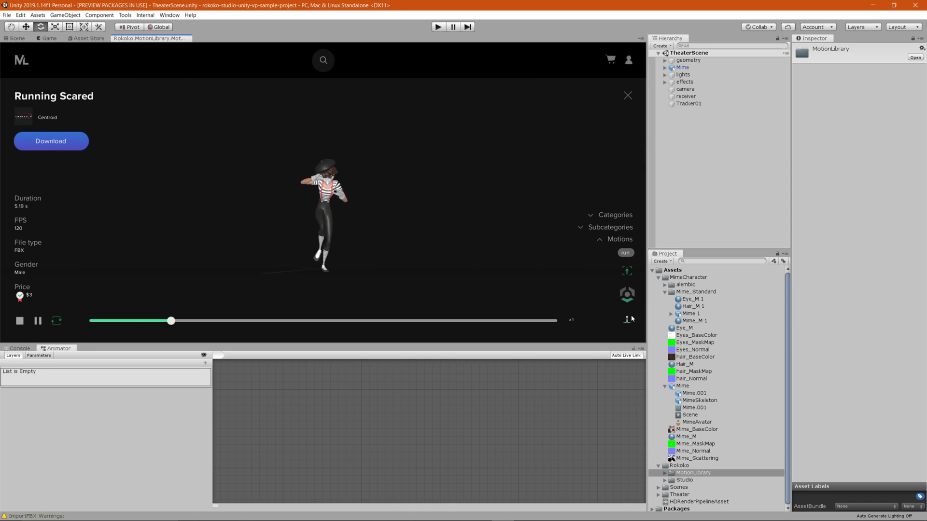
left_click(626, 320)
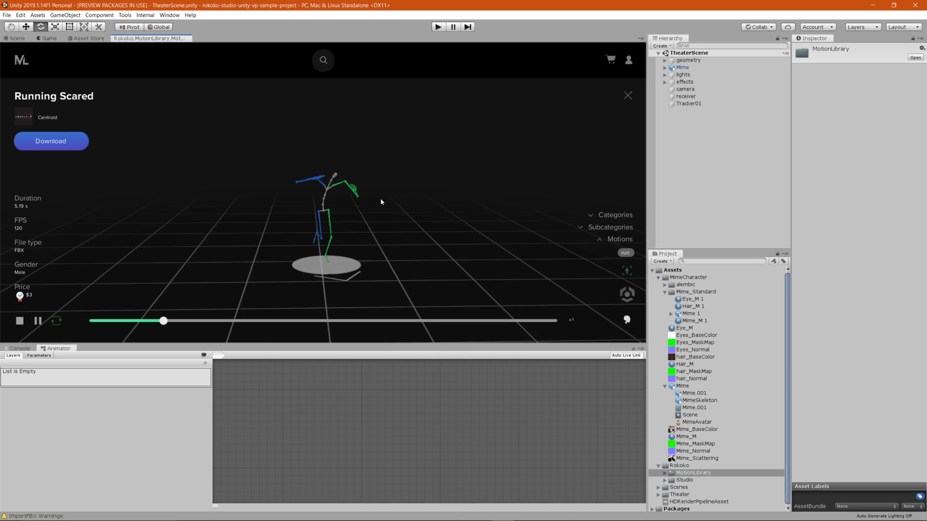
- Check the shopping cart, return to the Running Scared motion and download it into the project
left_click(612, 60)
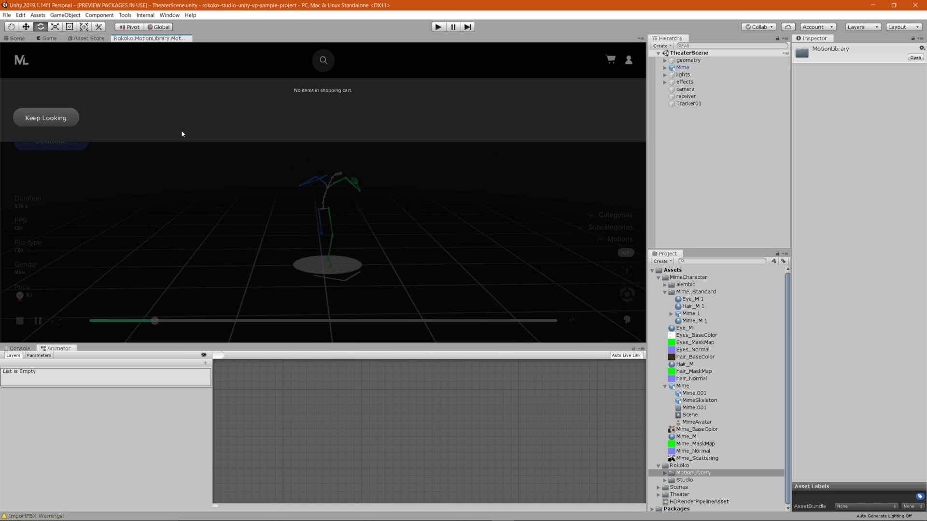
left_click(54, 120)
left_click(15, 142)
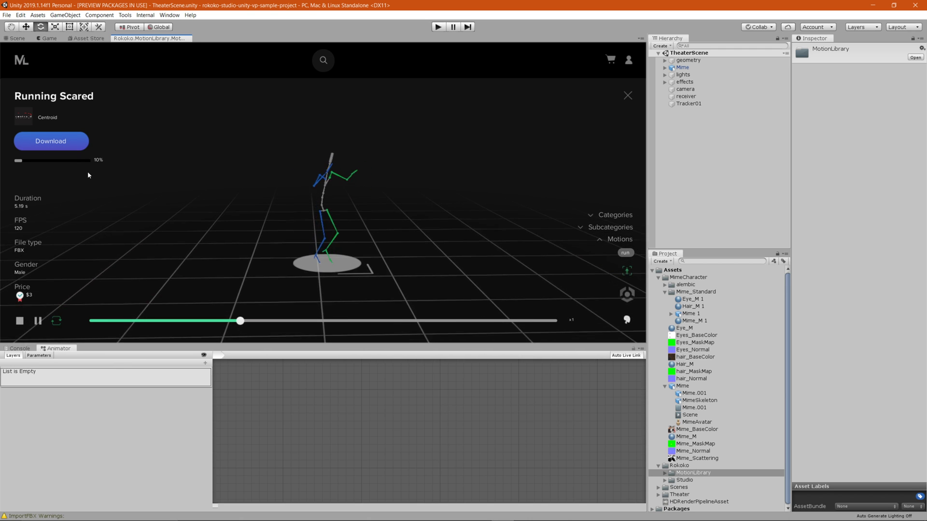
- Collapse the MimeCharacter folder and select the downloaded Centroid-Running Scared asset in the Assets MotionLibrary folder
left_click(660, 278)
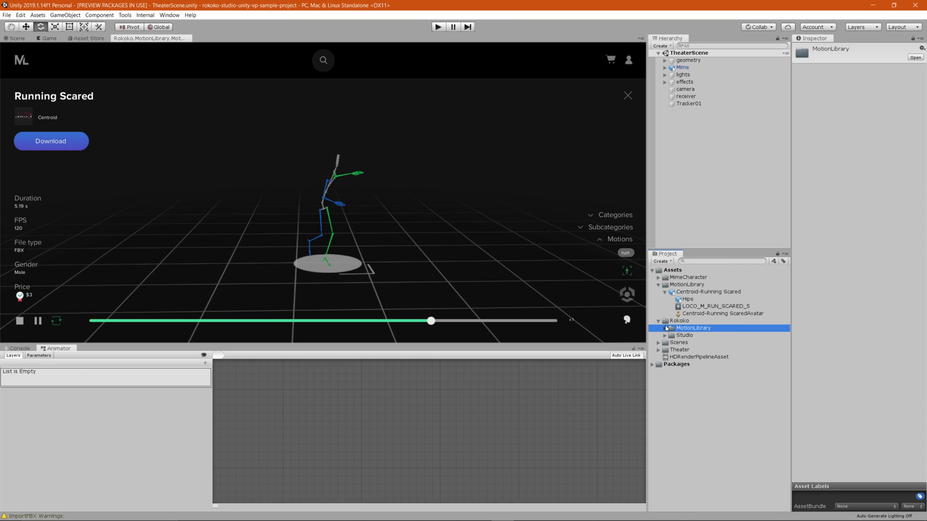
double_click(665, 288)
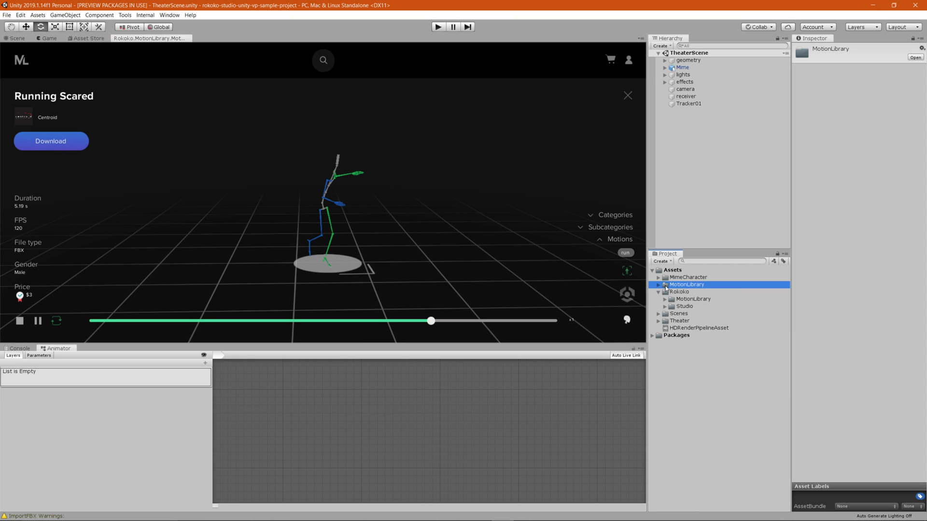
left_click(659, 285)
left_click(676, 293)
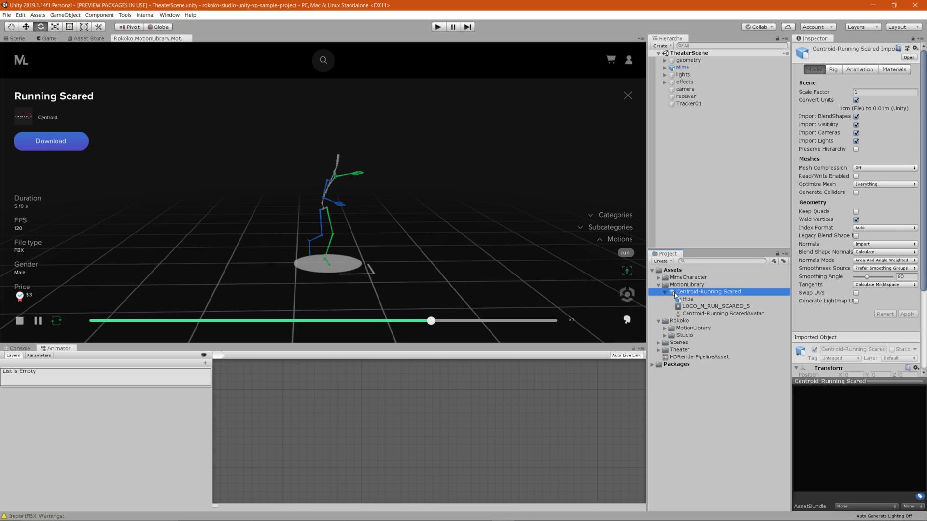
left_click(665, 293)
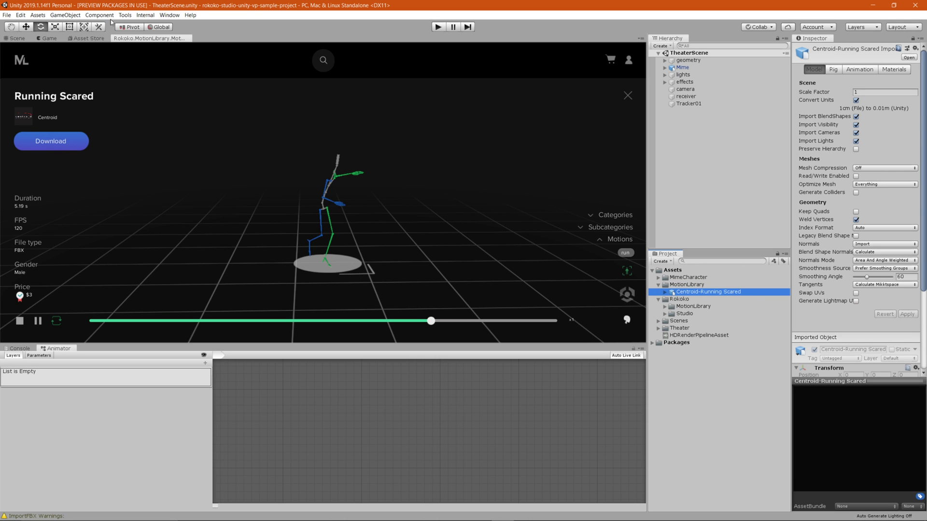
- Return to the theater scene view and check the rig import settings of the Mime character's source model
left_click(14, 39)
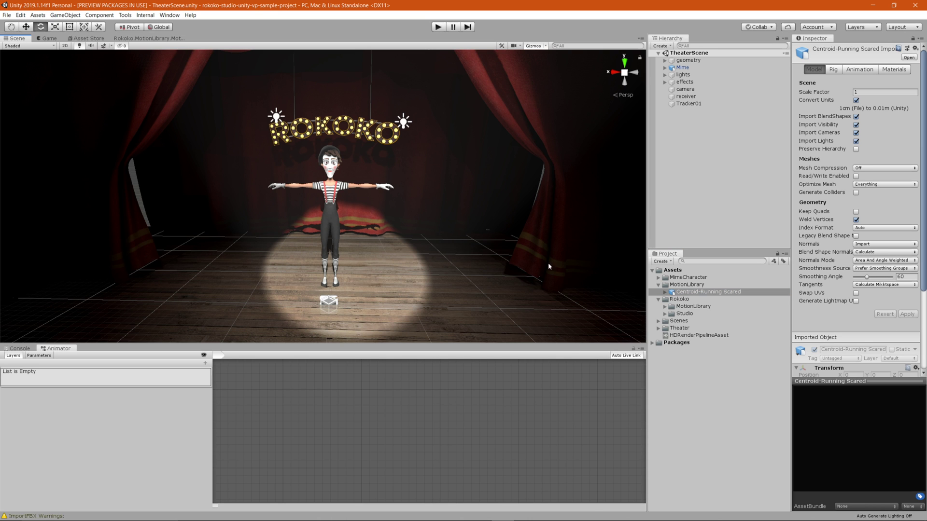
left_click(687, 294)
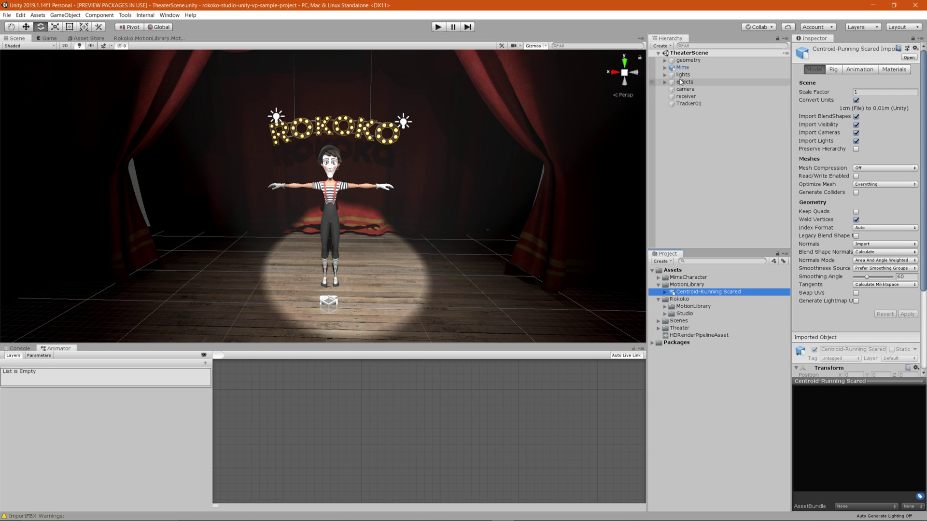
left_click(727, 68)
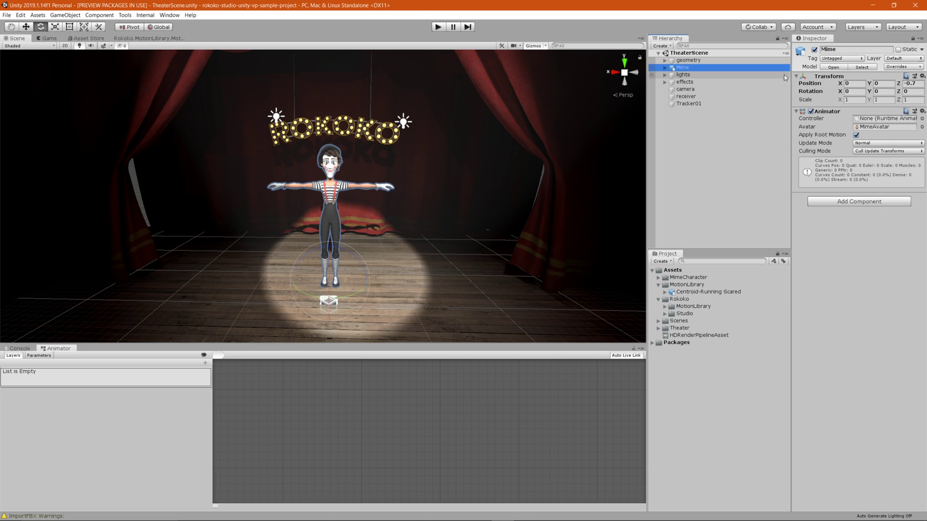
left_click(857, 68)
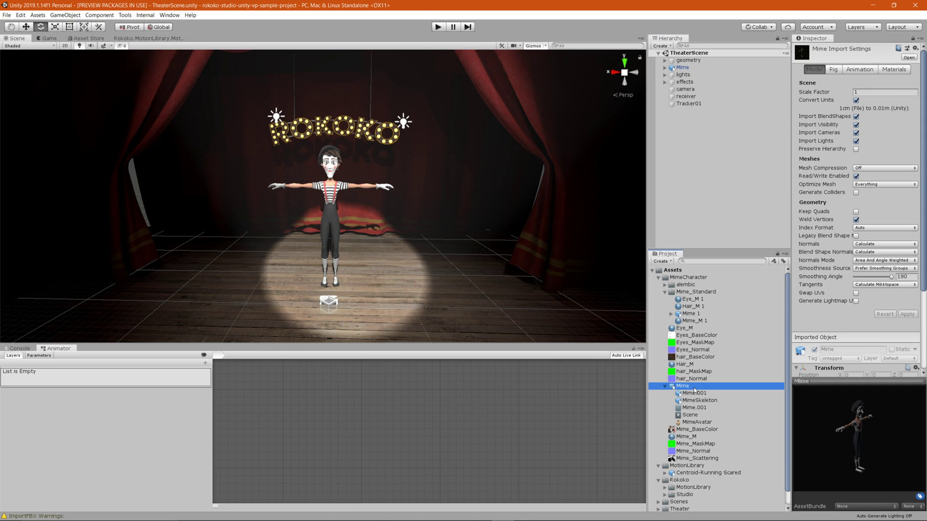
left_click(837, 70)
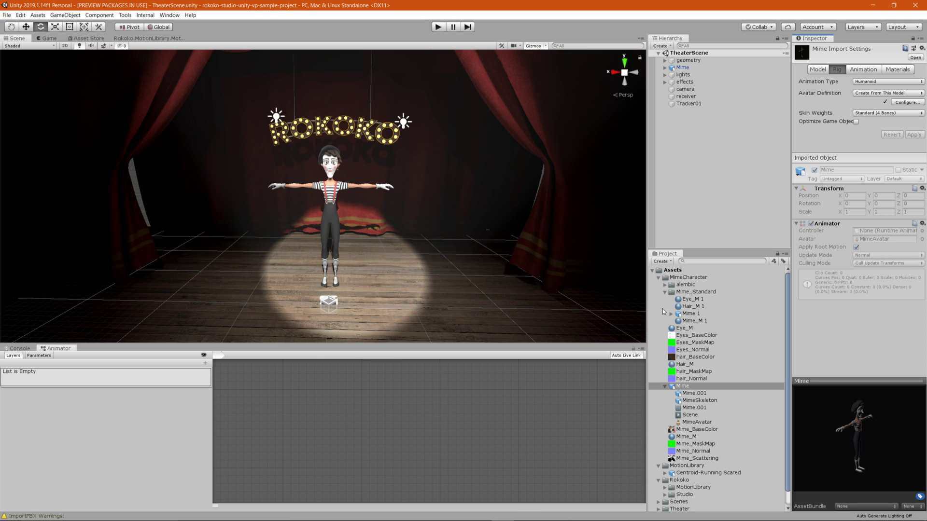
- Collapse the Mime model, the Mime_Standard folder and the MimeCharacter folder in the project assets
left_click(664, 386)
left_click(665, 292)
left_click(658, 277)
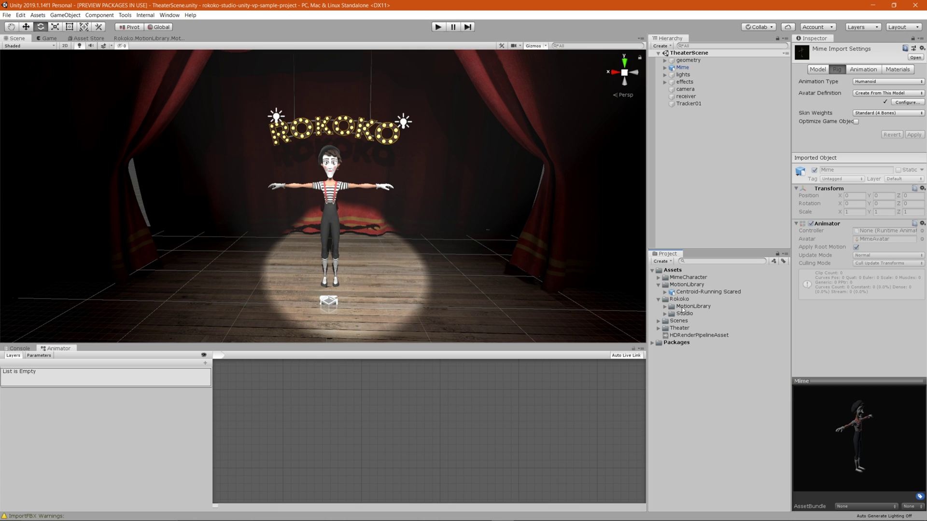
- Set the rig animation type of the Centroid-Running Scared asset to Humanoid and apply it
left_click(693, 292)
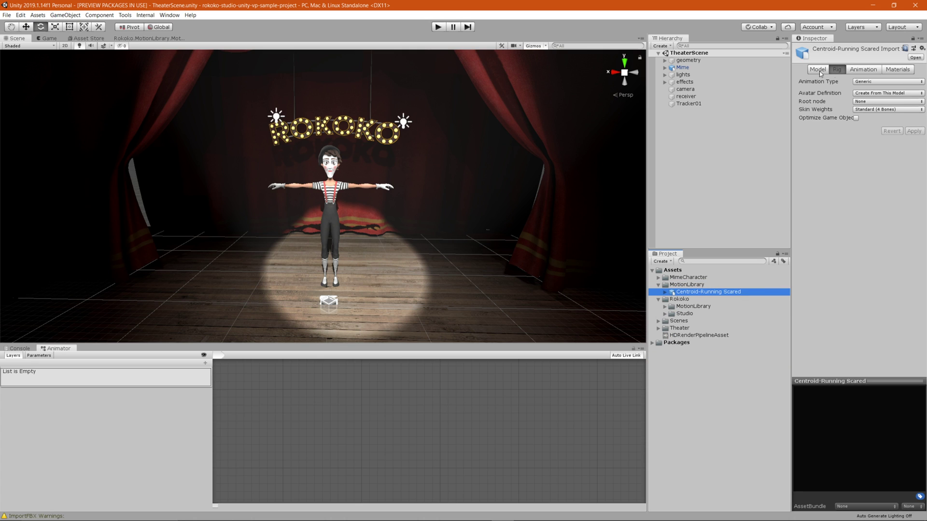
left_click(876, 82)
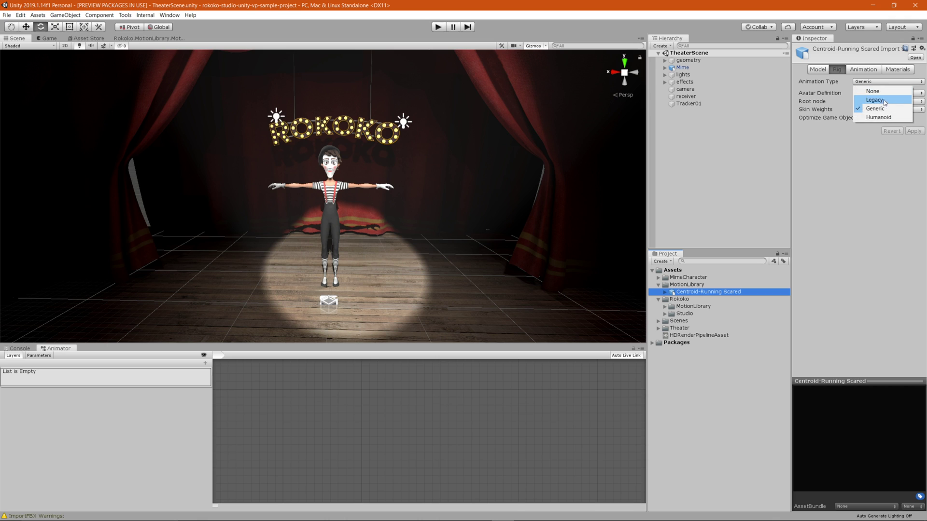
left_click(884, 118)
left_click(920, 152)
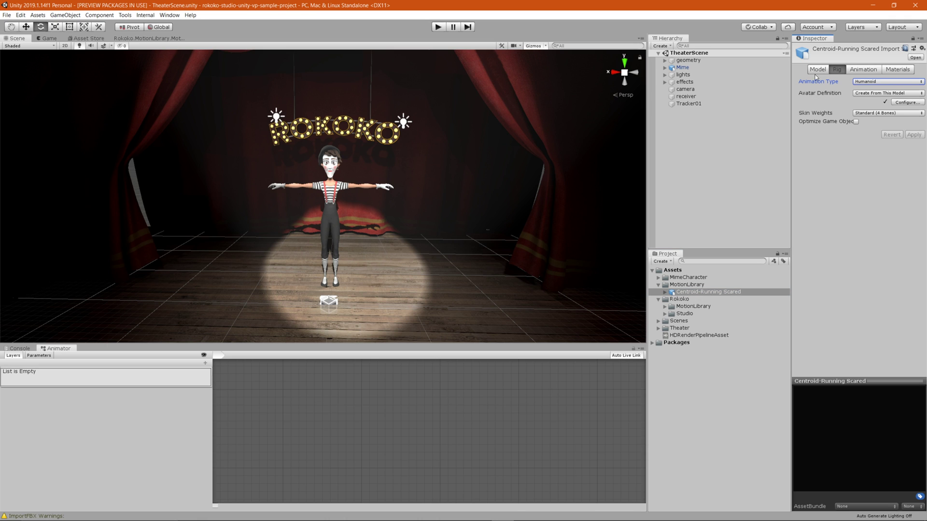
- In the Centroid-Running Scared animation import settings, preview the clip on the Mime character and set its start frame to 1
left_click(863, 70)
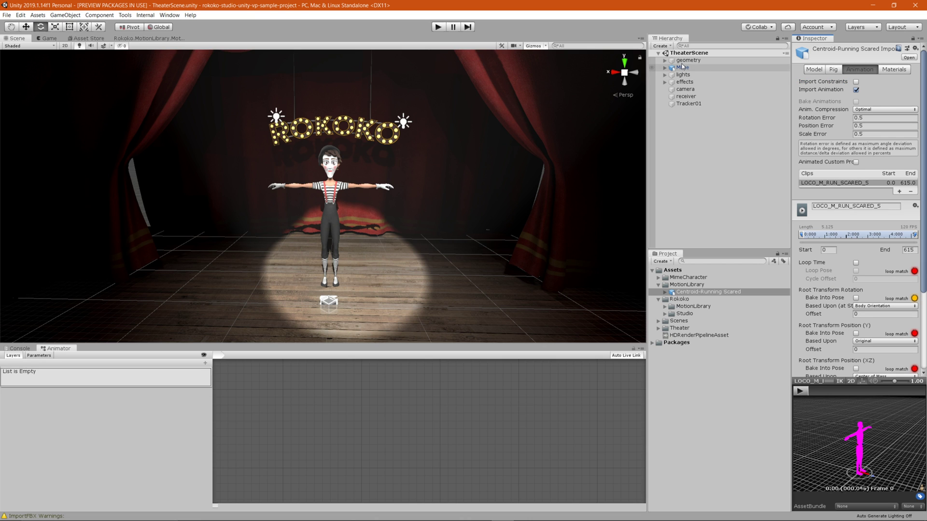
left_click_drag(839, 407, 838, 457)
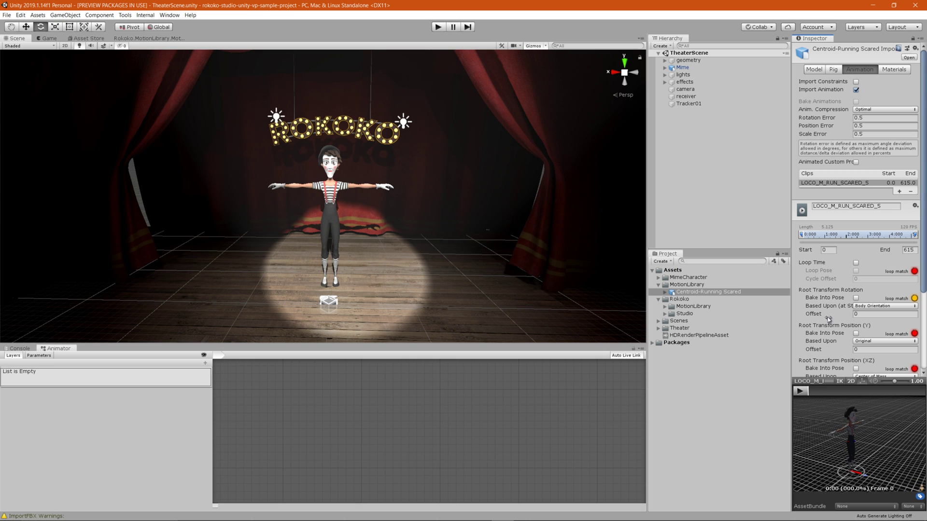
scroll(836, 237, "down", 4)
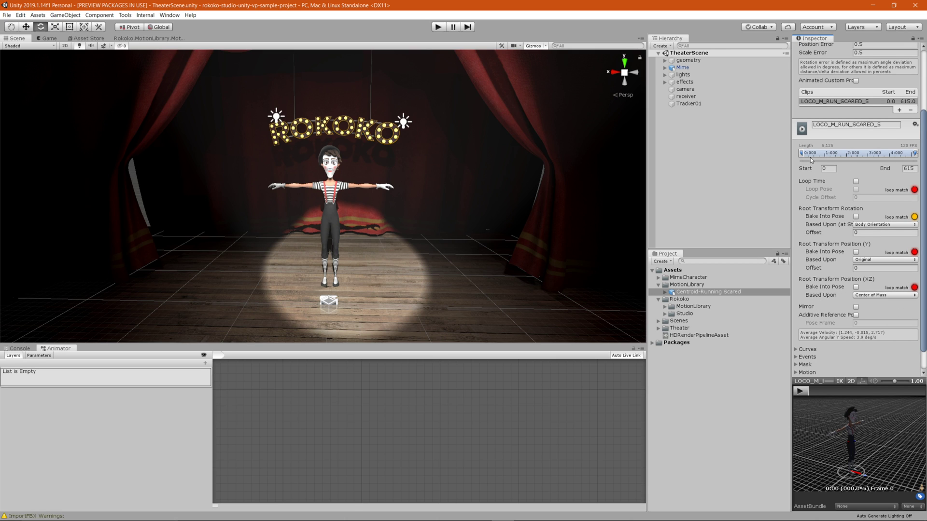
left_click_drag(825, 412, 838, 427)
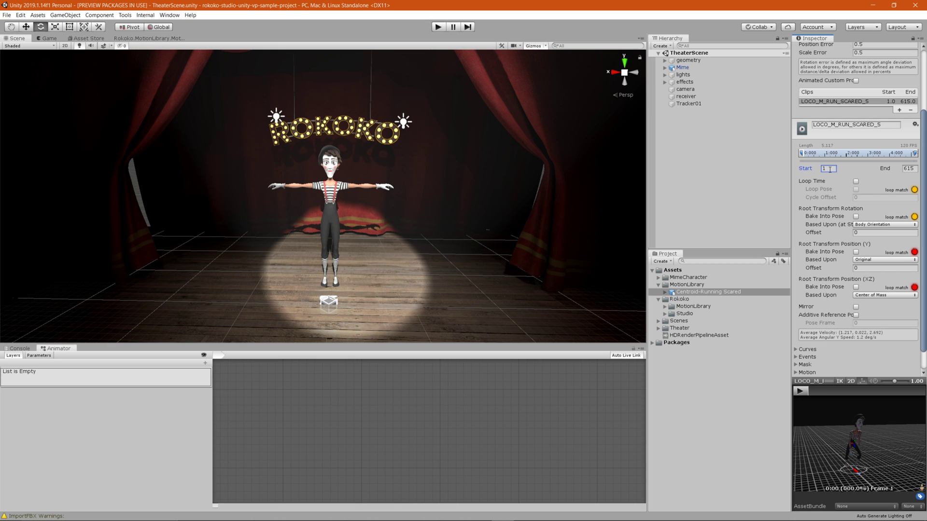
- Enable Loop Time and Bake Into Pose for the clip's root rotation, Y position and XZ position, apply the settings and deselect the asset
left_click_drag(874, 449, 842, 439)
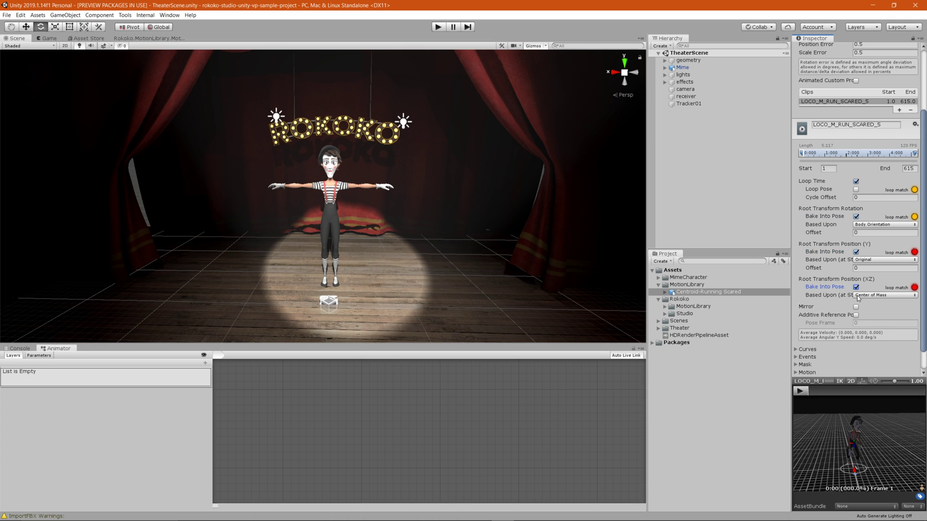
scroll(885, 317, "down", 2)
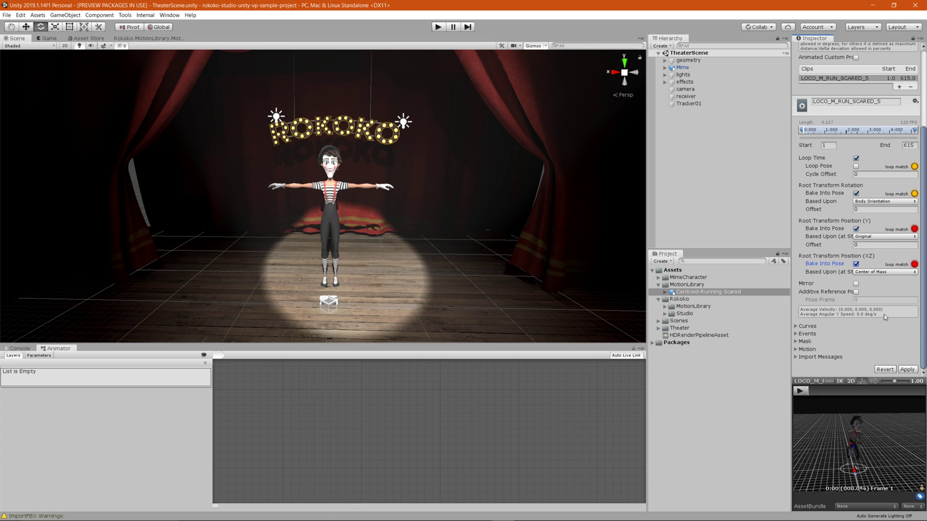
left_click(908, 369)
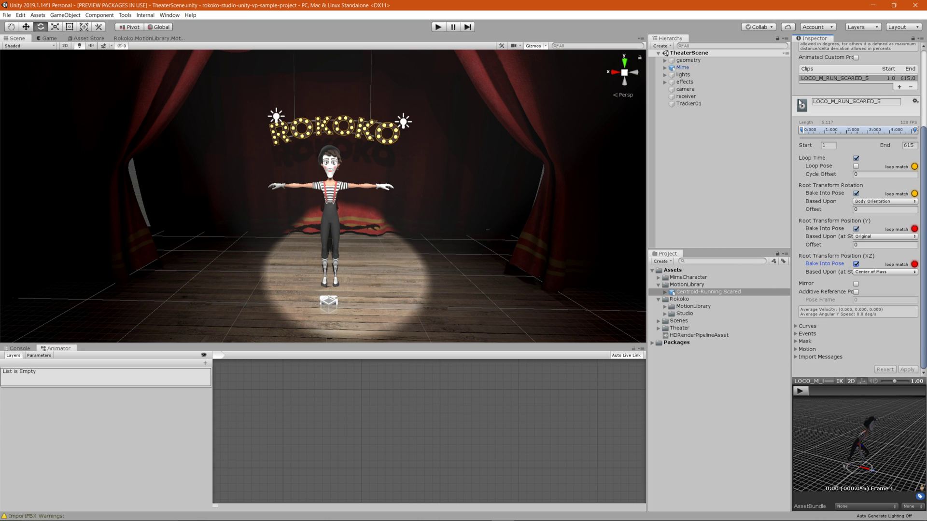
left_click(711, 404)
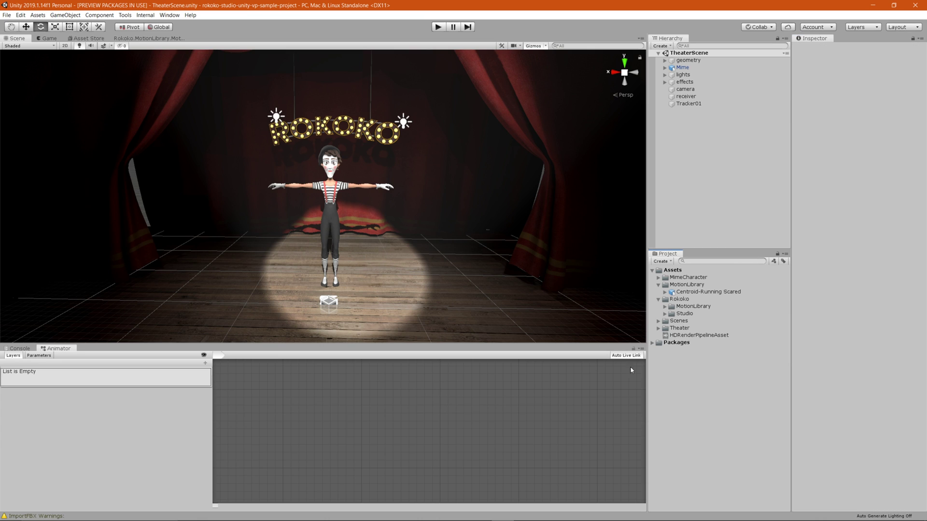
- Check the Mime object's Animator component and create an Animator Controller named Mime in the Assets folder
left_click(681, 68)
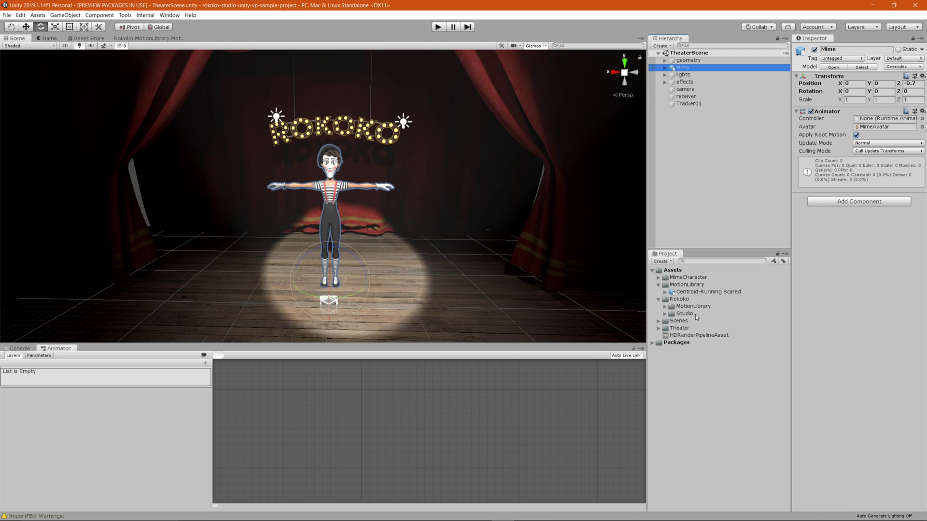
left_click(672, 271)
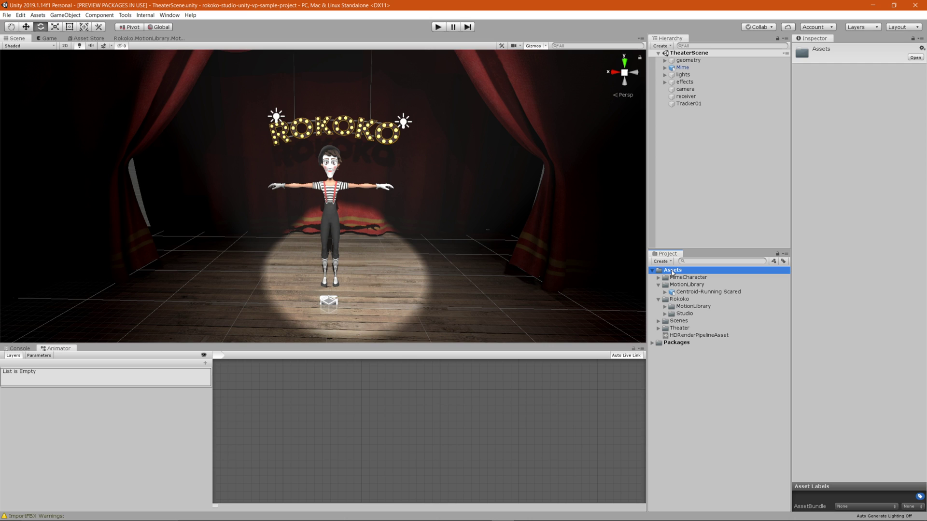
right_click(672, 272)
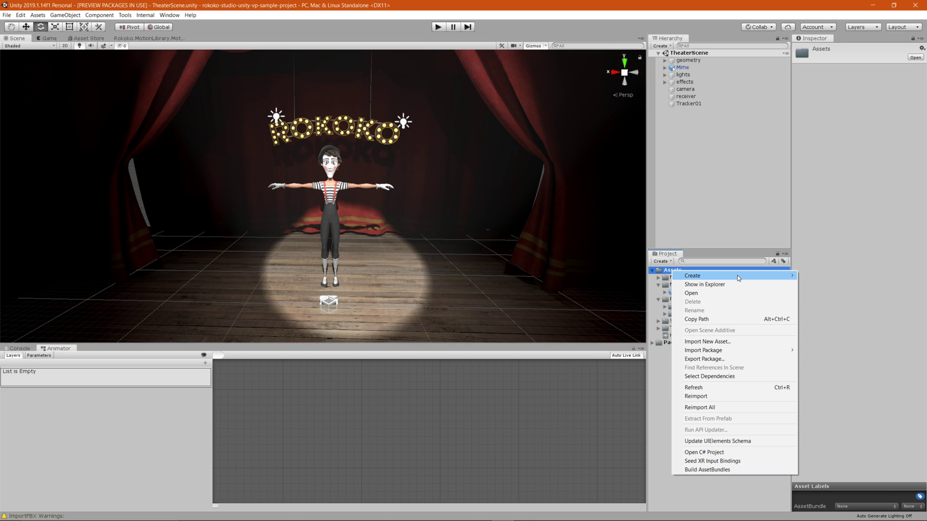
mouse_move(738, 278)
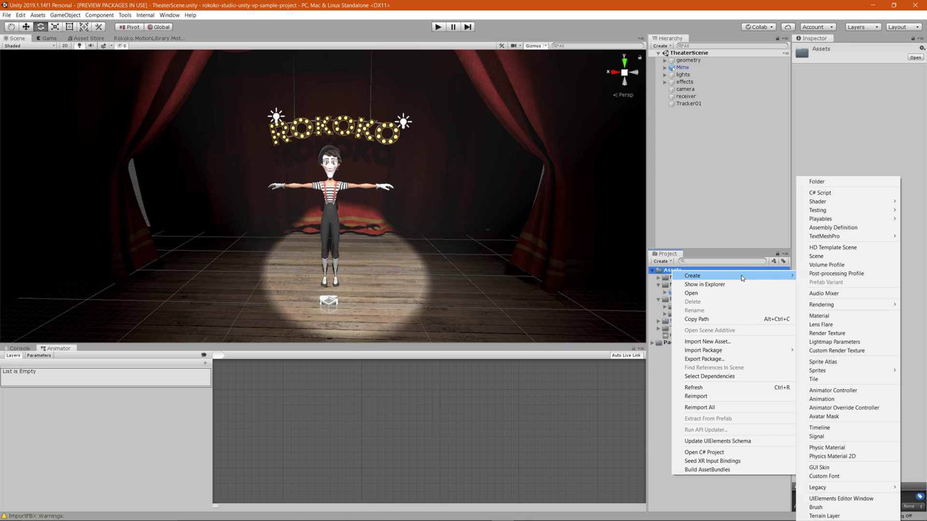
left_click(832, 391)
type("M")
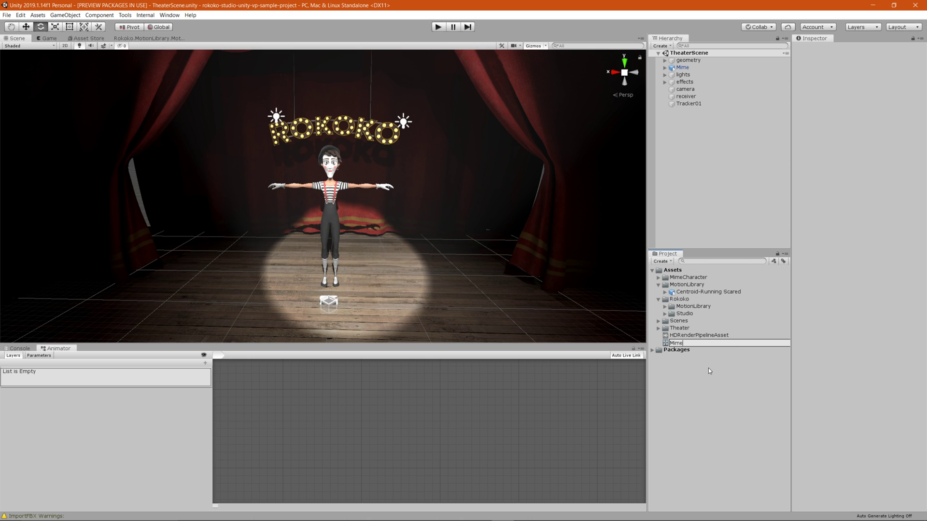
type("ime")
key("Return")
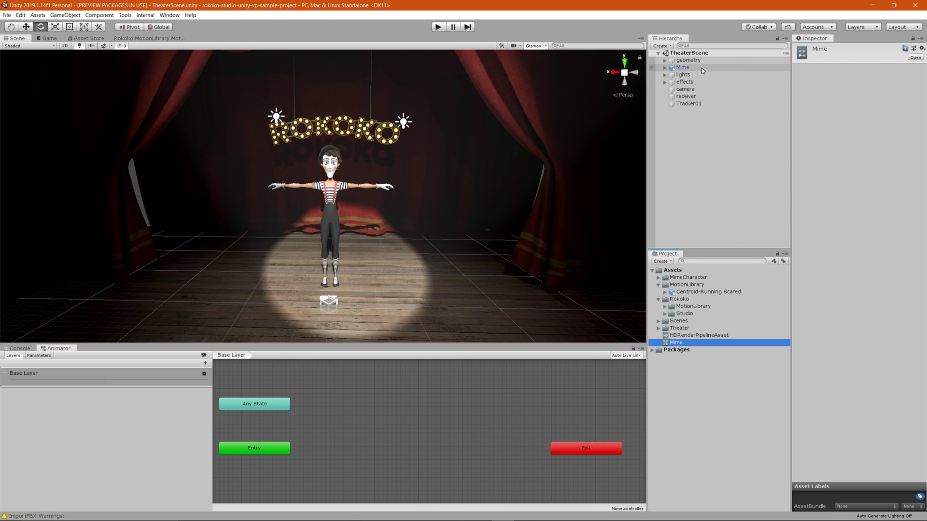
- Assign the Mime controller to the Animator component of the Mime character in the scene
left_click(682, 68)
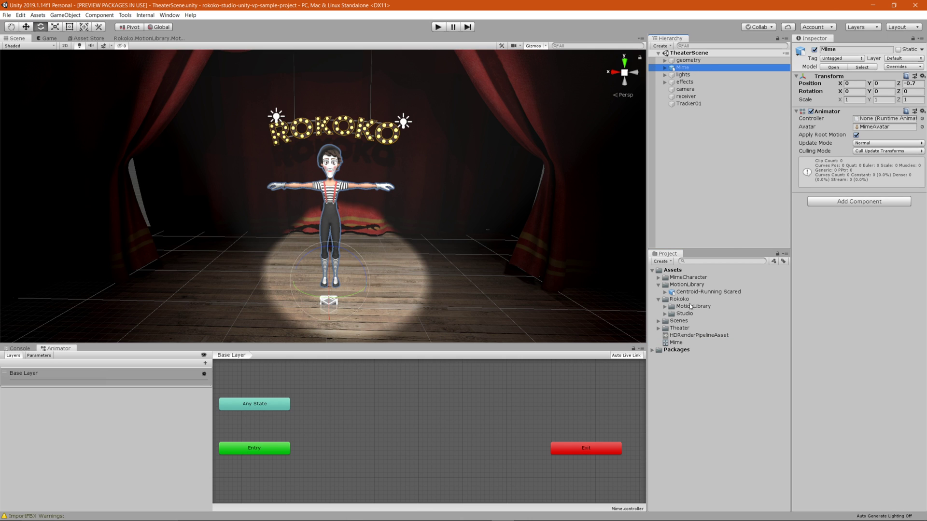
left_click_drag(676, 342, 875, 122)
left_click(606, 405)
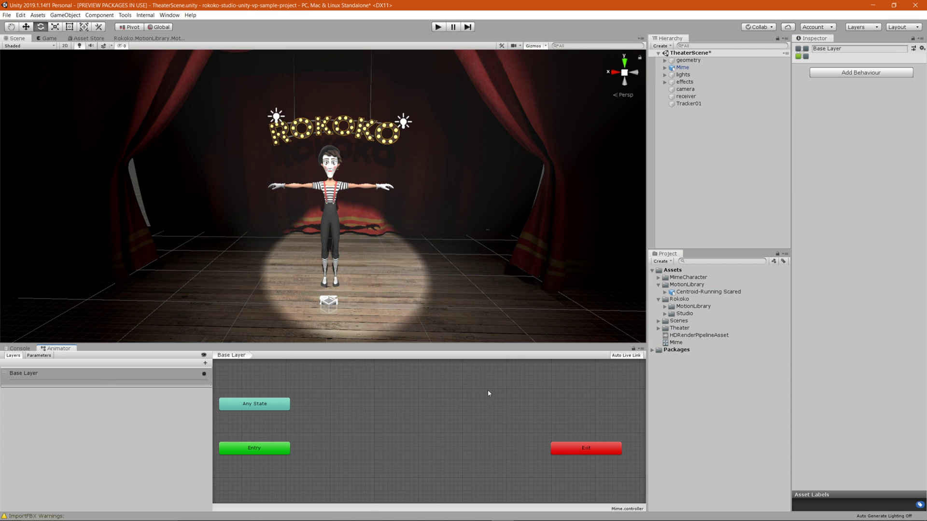
left_click(682, 67)
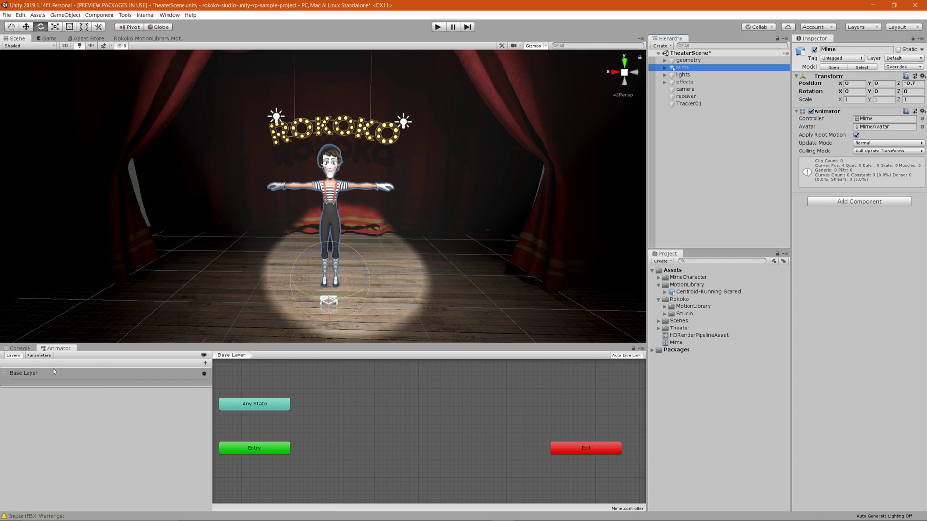
left_click(333, 446)
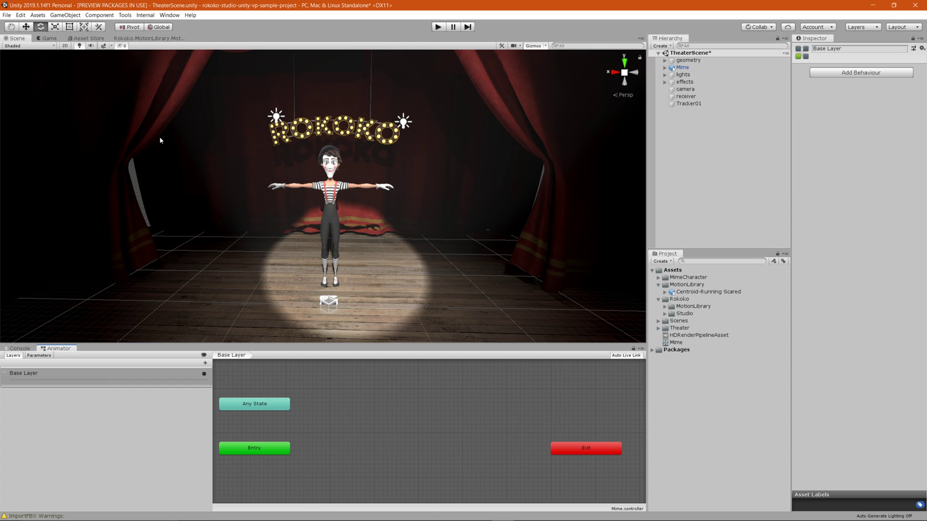
- Open the Animator window to show the Mime controller's Base Layer
left_click(169, 15)
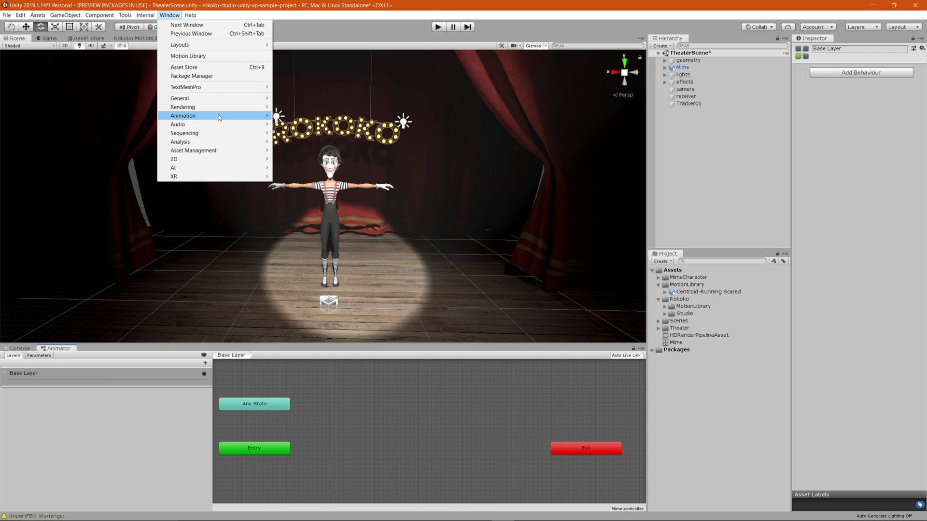
mouse_move(219, 117)
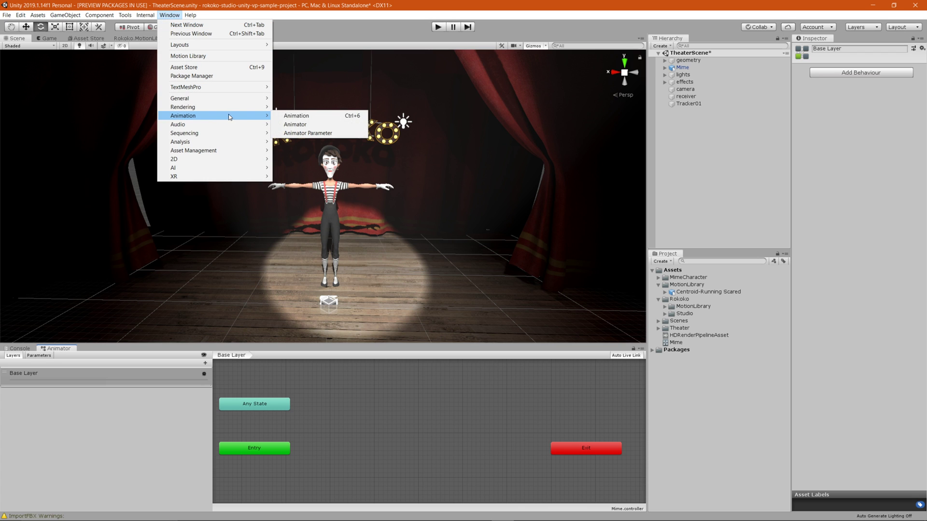
left_click(311, 125)
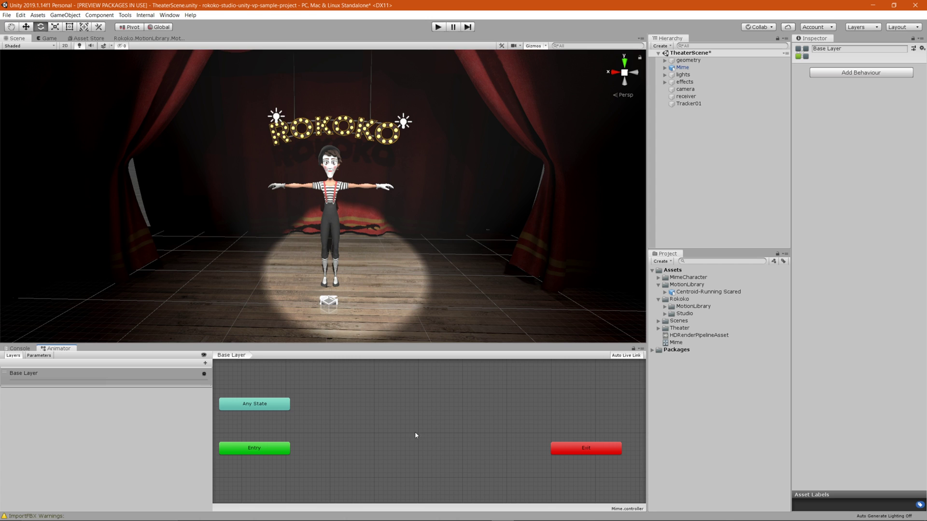
- Expand the Centroid-Running Scared asset and add its LOCO_M_RUN_SCARED_S clip as a state in the controller's Base Layer, left of Exit
left_click(666, 293)
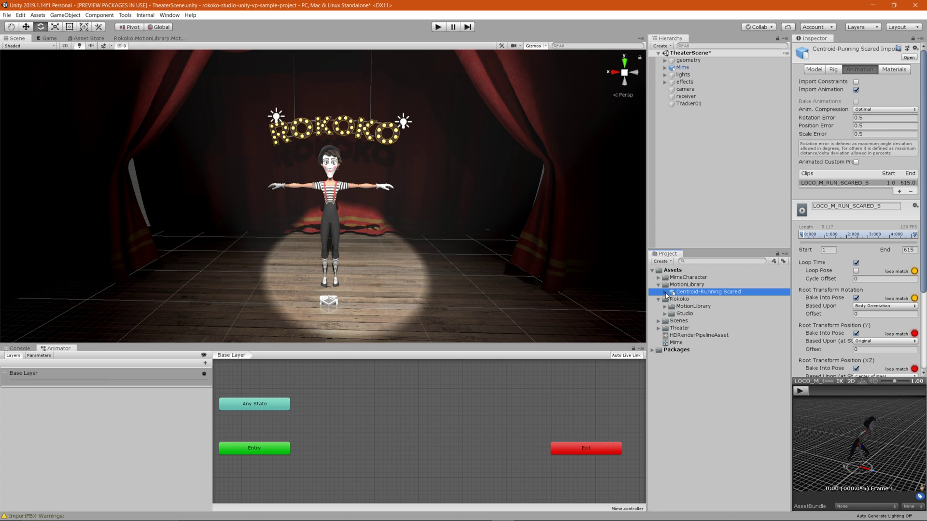
left_click(665, 293)
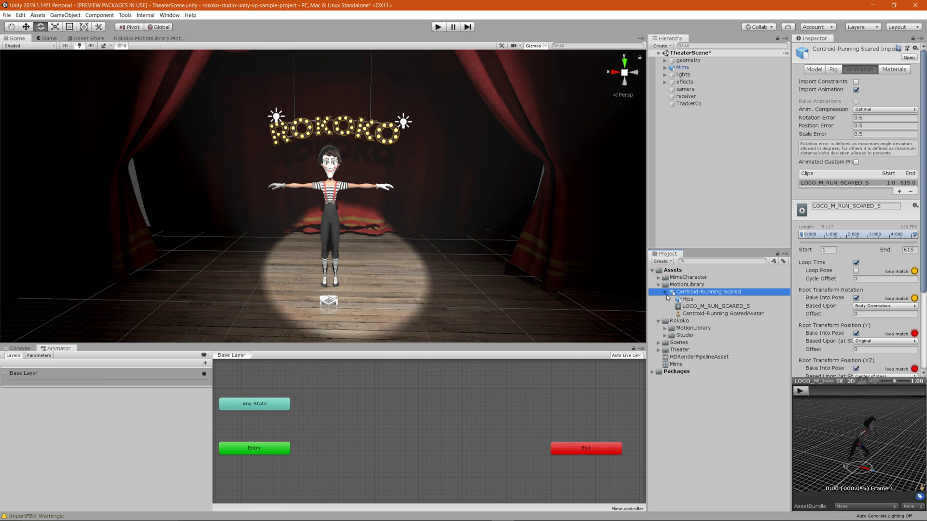
left_click(687, 300)
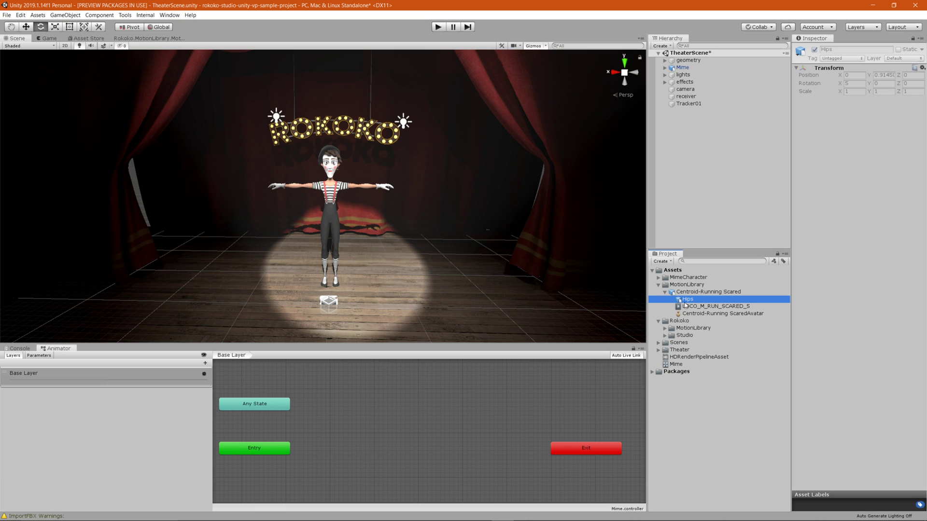
left_click(697, 308)
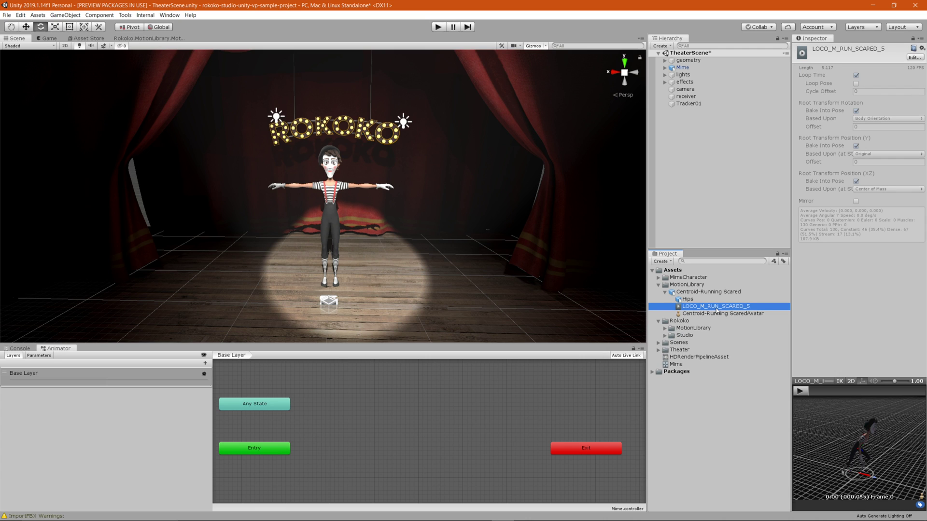
left_click(707, 314)
left_click(712, 308)
left_click_drag(709, 309, 444, 440)
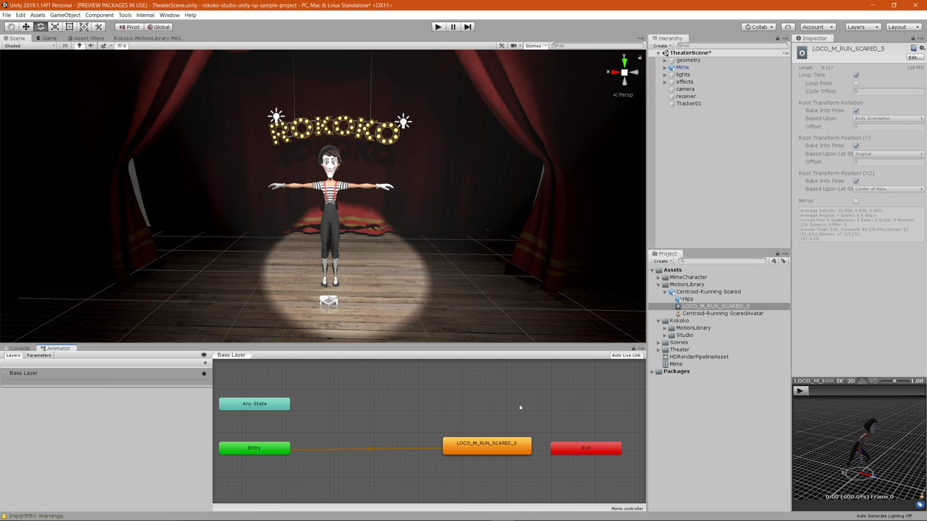
- Frame the Animator graph and the theater stage, run the scene to preview the Mime's scared run, and stop playback
left_click(493, 418)
scroll(487, 386, "down", 2)
scroll(475, 374, "up", 3)
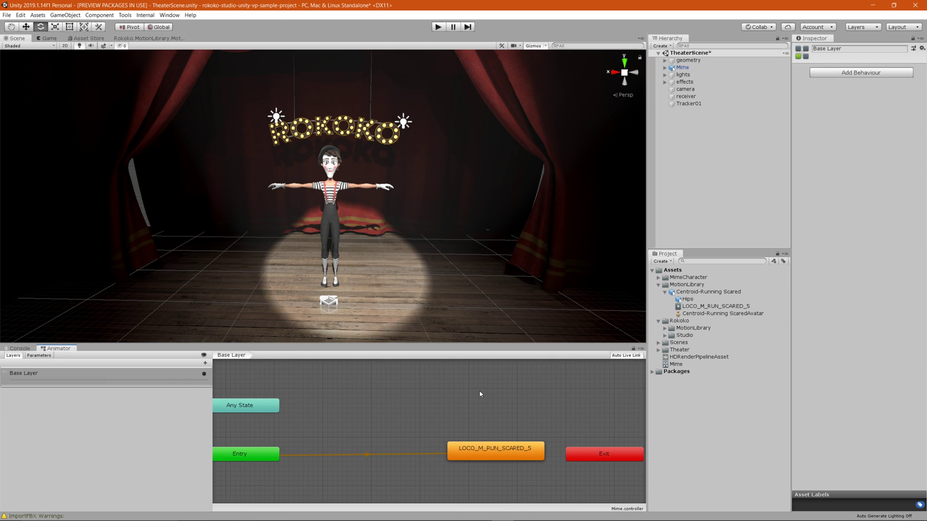
scroll(436, 289, "down", 2)
scroll(433, 288, "up", 1)
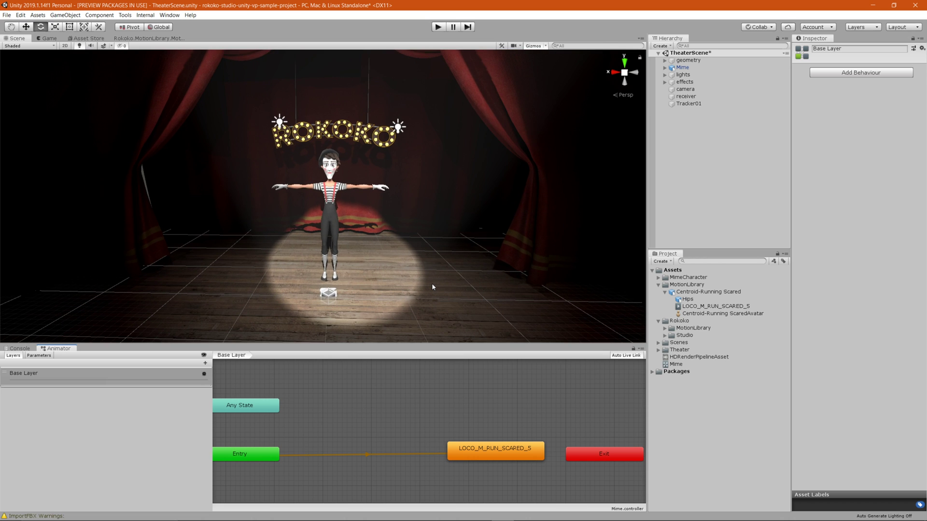
middle_click_drag(432, 287, 427, 280)
left_click(438, 27)
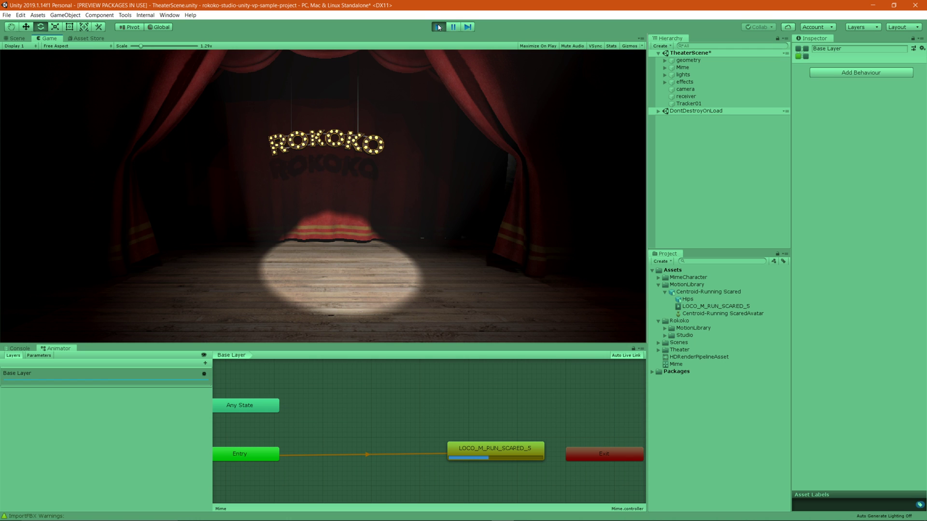
left_click(438, 27)
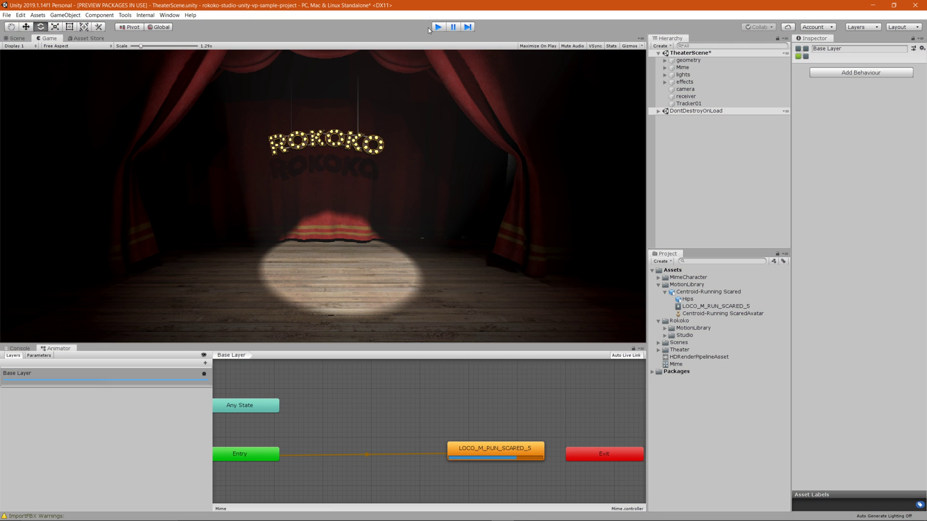
- Move the Mime off to the side of the stage at X 9.3, Z -2.52, rotated -67.14° about Y
left_click(16, 39)
scroll(285, 233, "down", 3)
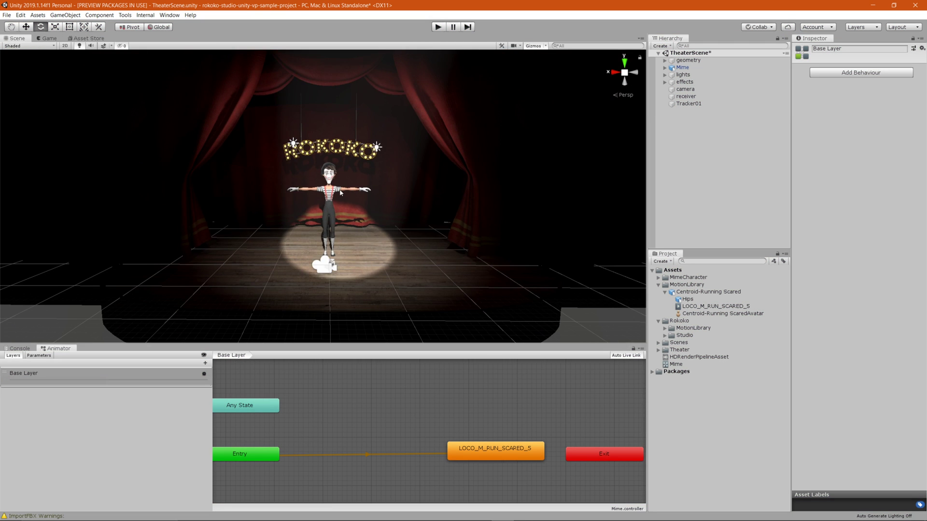
left_click(329, 212)
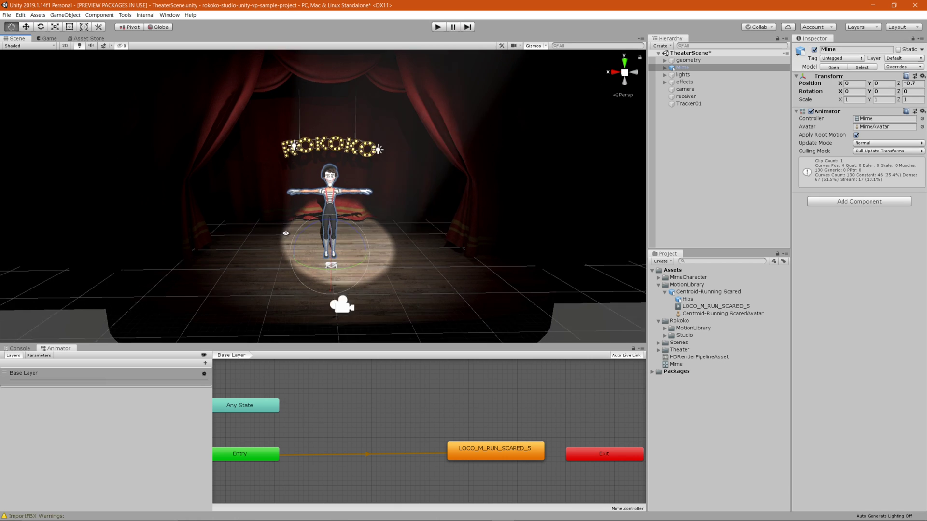
key("w")
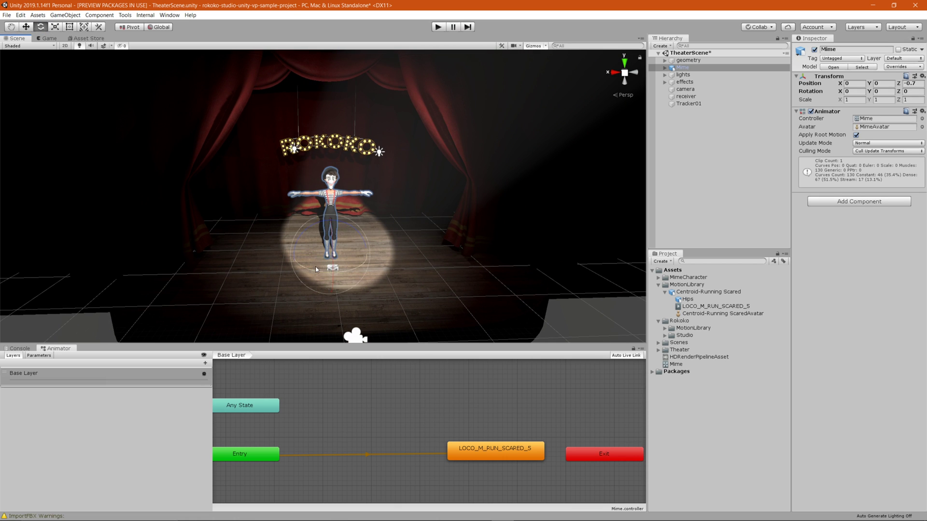
left_click_drag(298, 256, 276, 241)
key("e")
key("w")
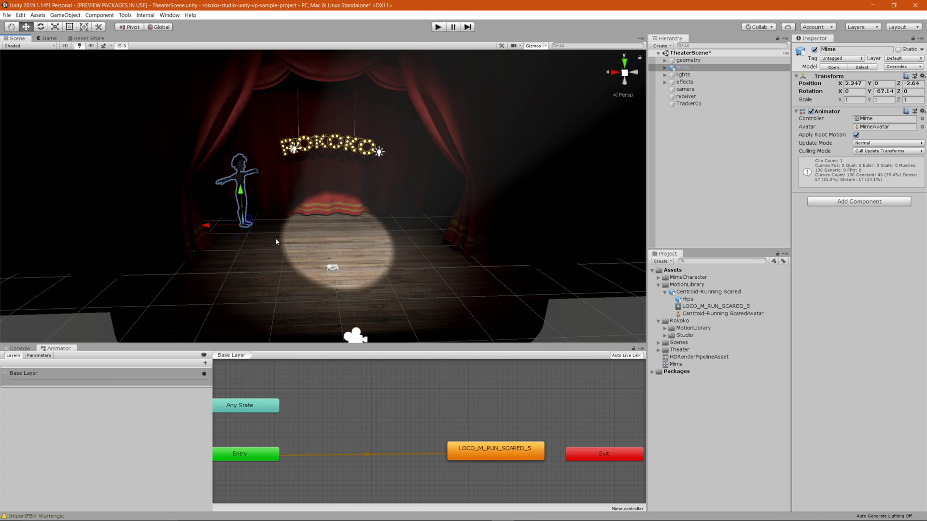
left_click_drag(209, 227, 150, 220)
- Run the scene and watch the Mime's run across the stage in both the Game and Scene views, then stop playback
left_click(437, 27)
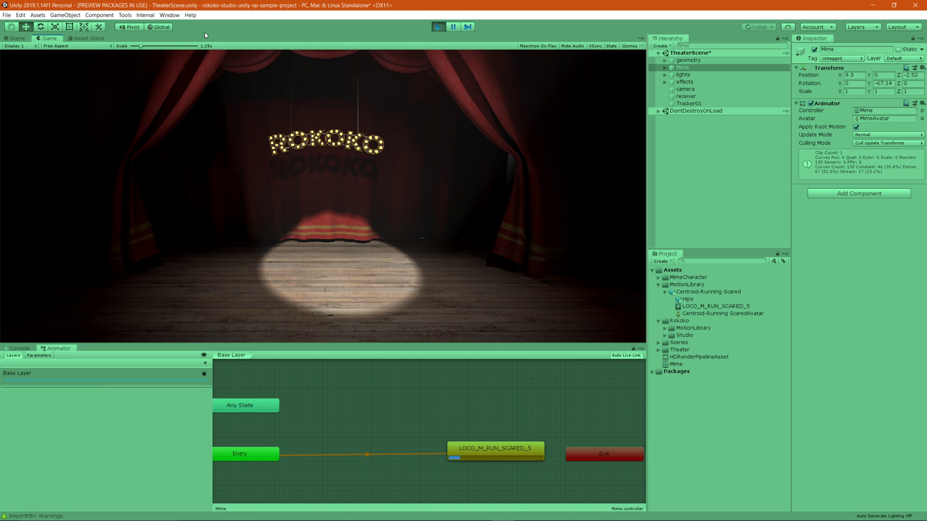
left_click(15, 44)
left_click(15, 54)
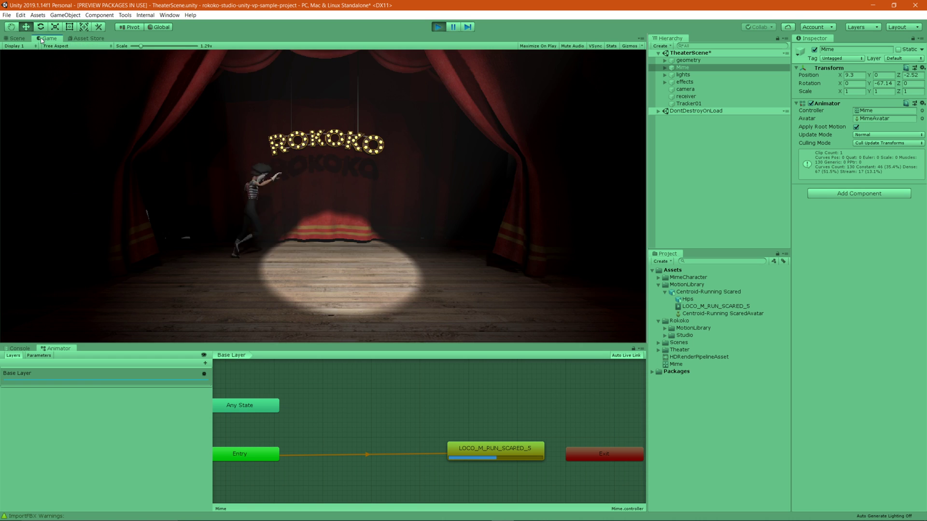
left_click(24, 38)
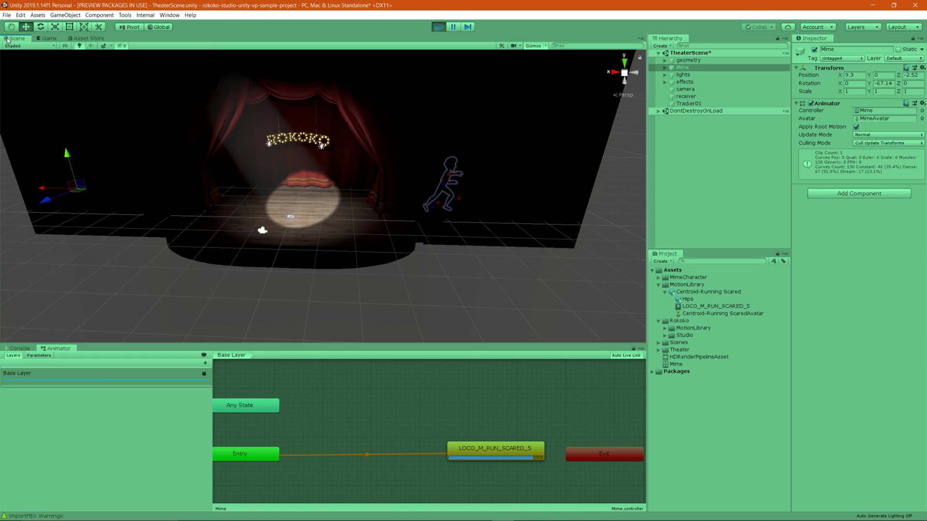
left_click(39, 38)
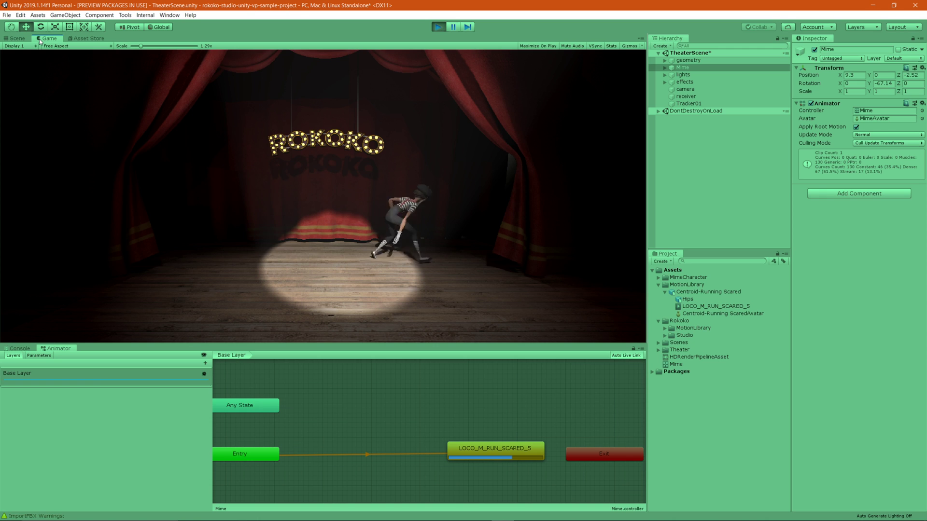
left_click(24, 39)
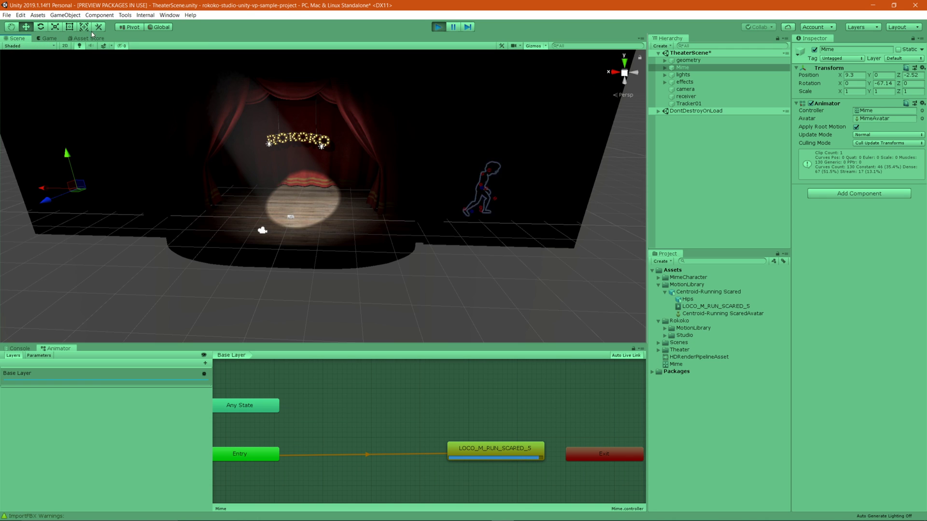
left_click(48, 39)
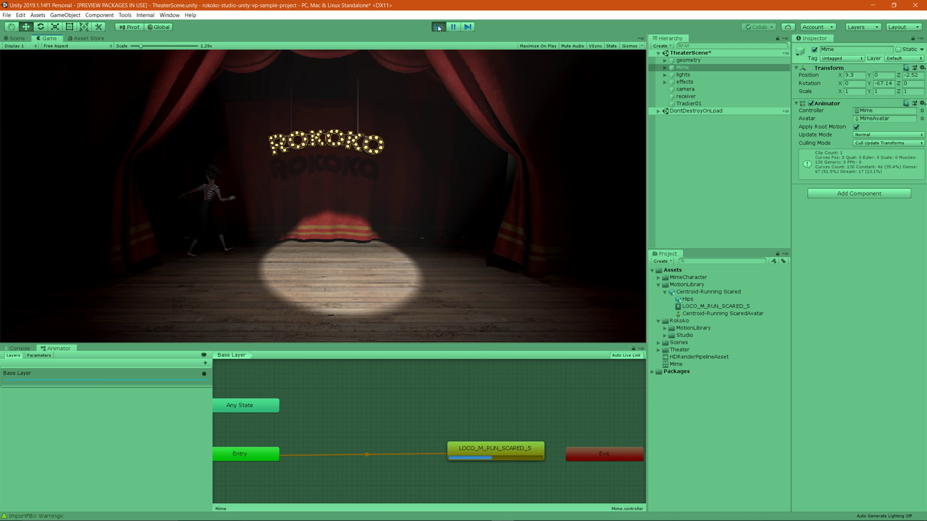
left_click(438, 27)
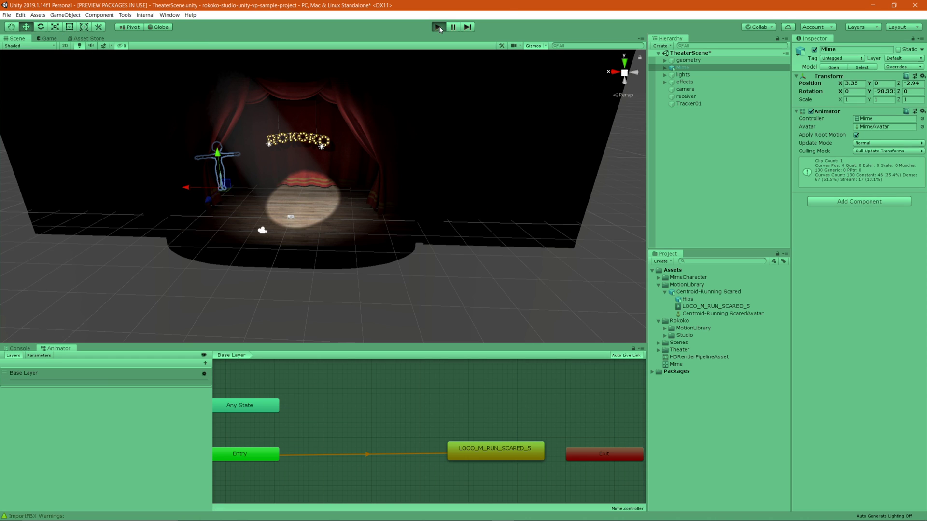
- Run the scene again to check the Mime's run path from its adjusted starting placement, and stop playback
left_click(439, 27)
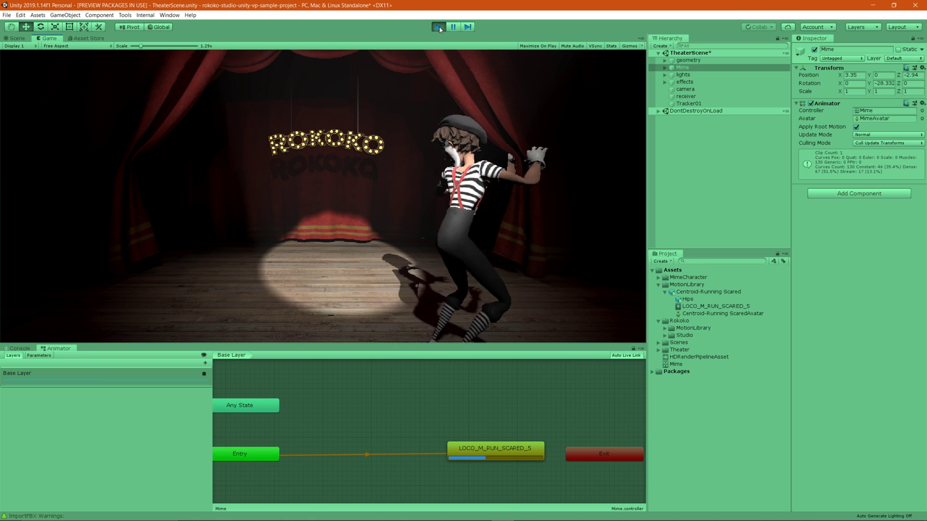
left_click(438, 27)
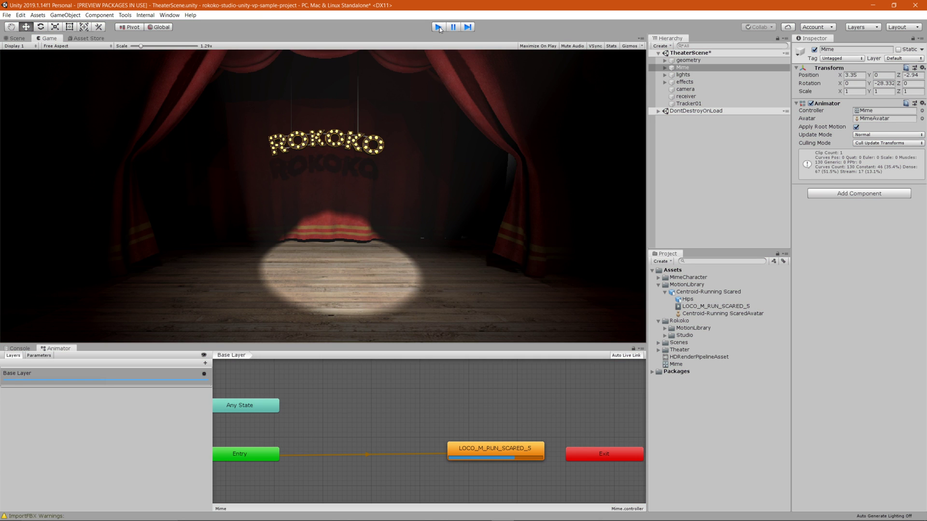